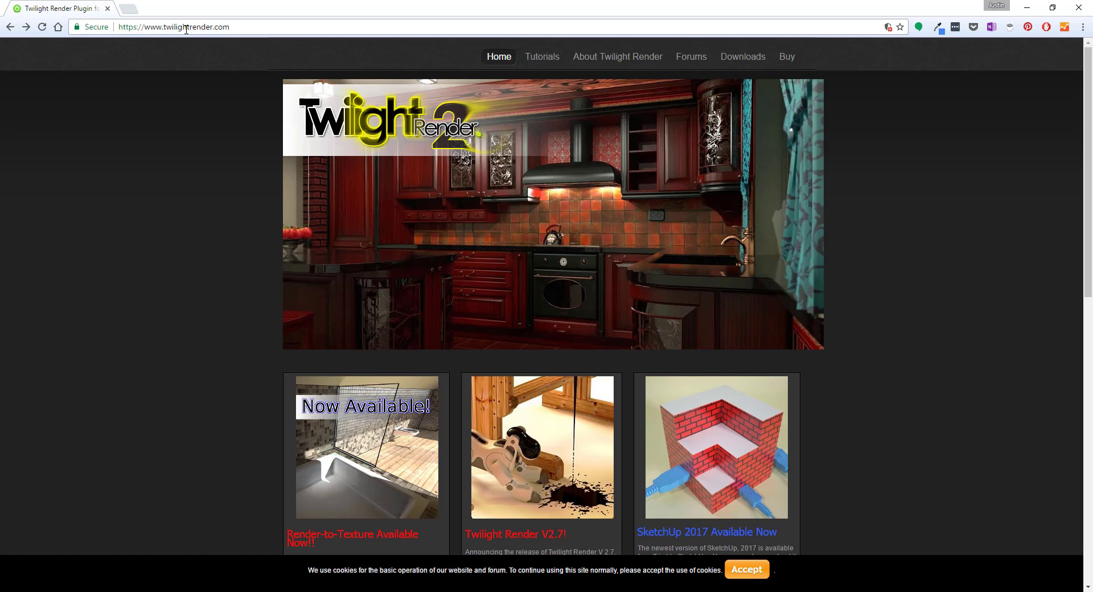
Step: Open the latest version download page on the Twilight Render website to find the Windows installers
mouse_move(736, 62)
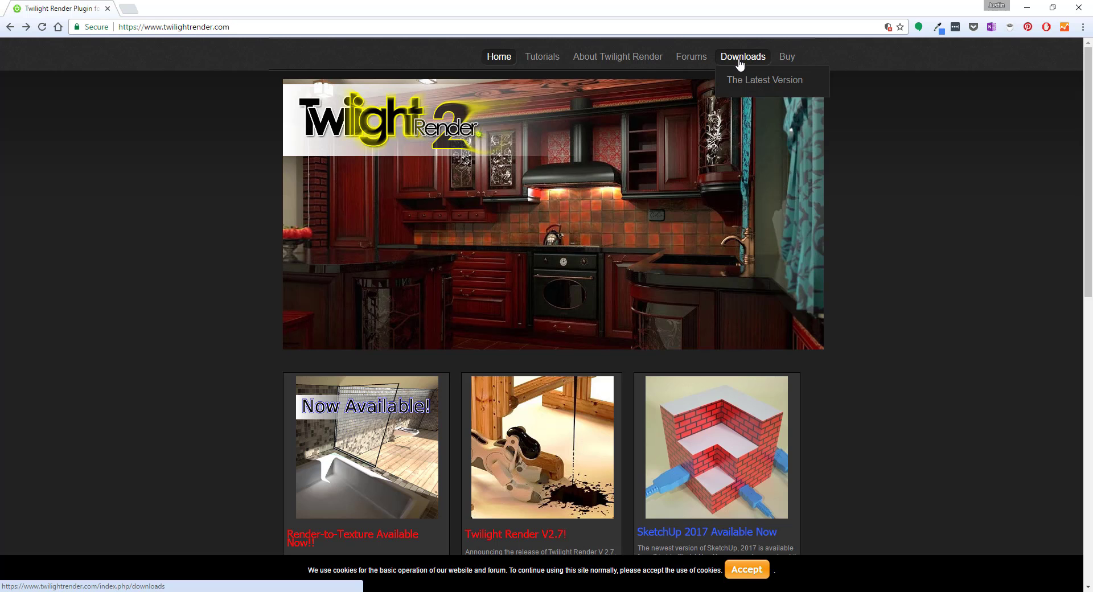
click(763, 85)
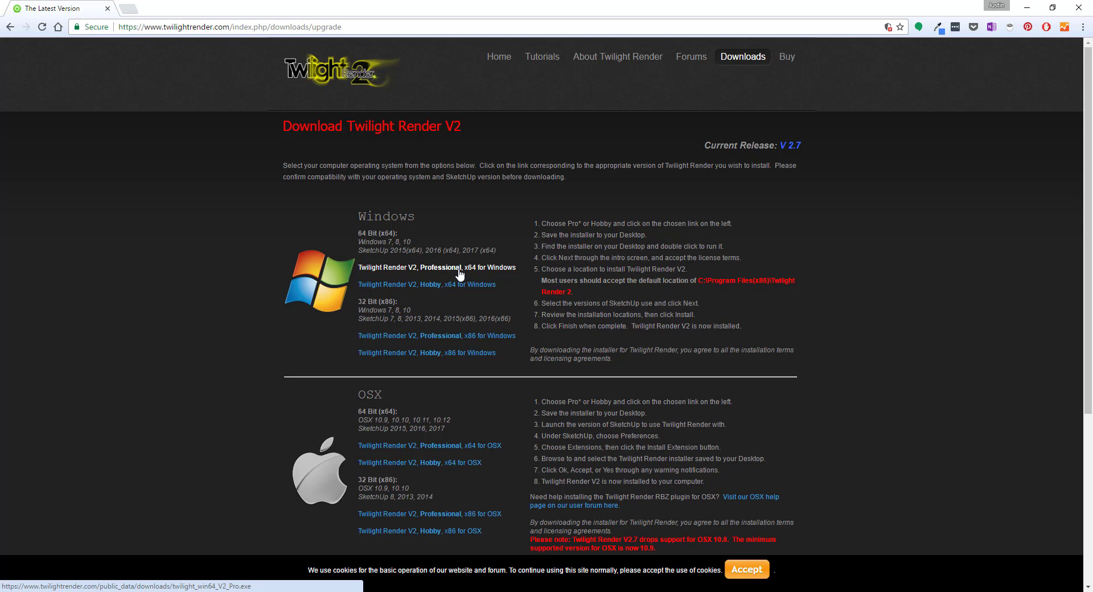
mouse_move(628, 57)
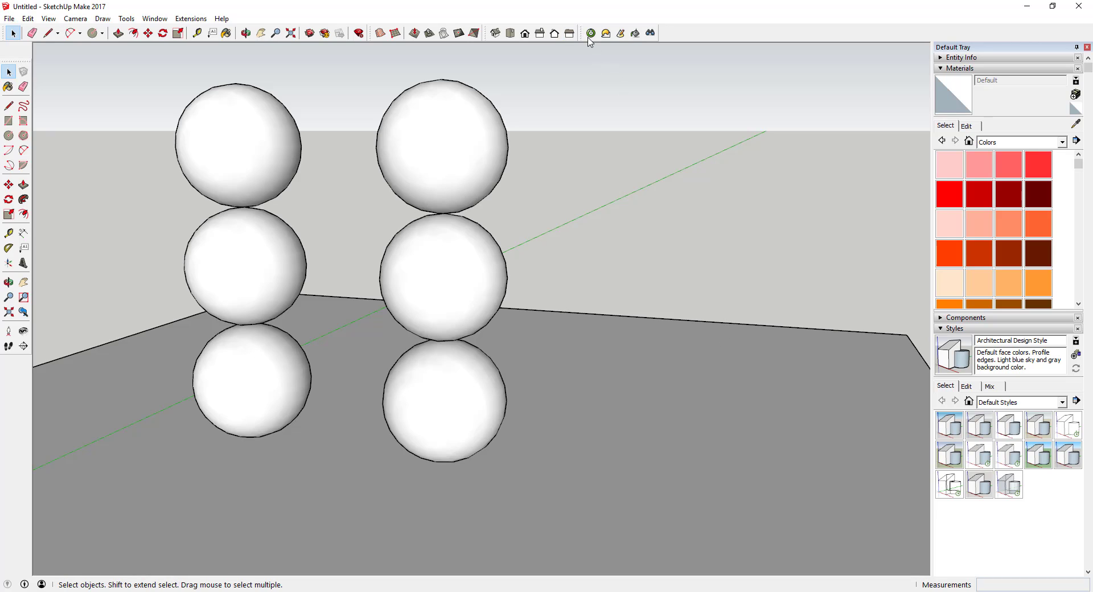
Step: Switch to SketchUp and check the available Twilight Render V2 commands and whether its toolbar is enabled
click(193, 19)
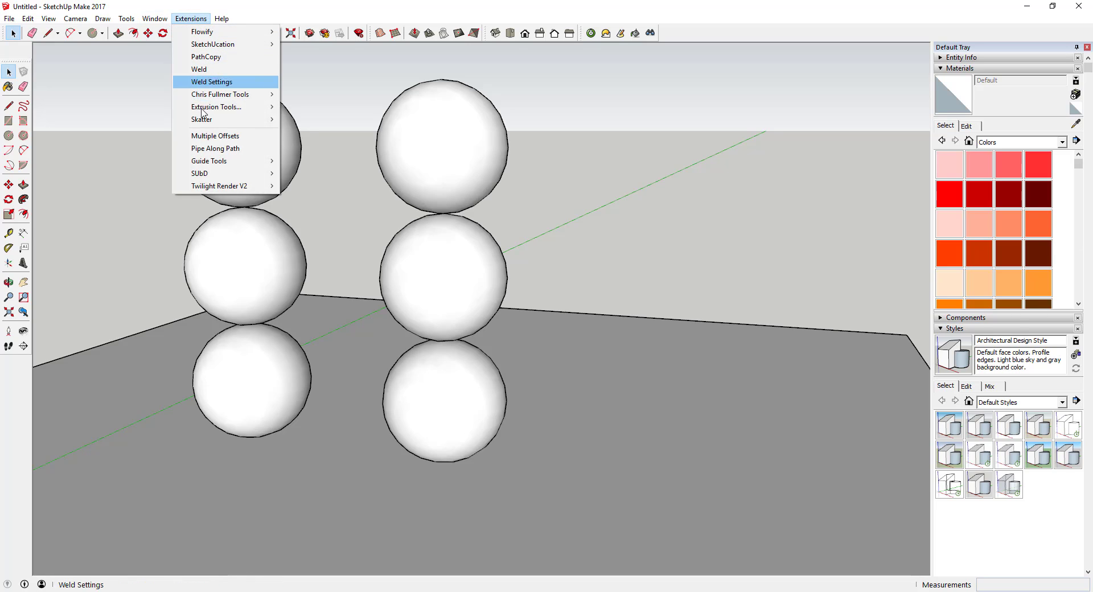
mouse_move(216, 191)
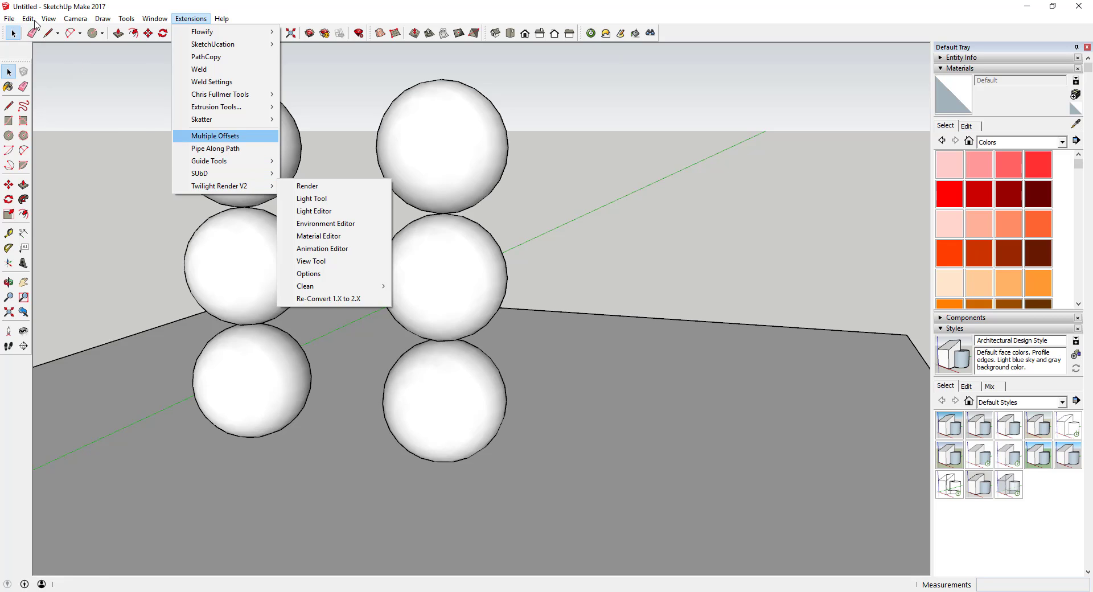
click(57, 32)
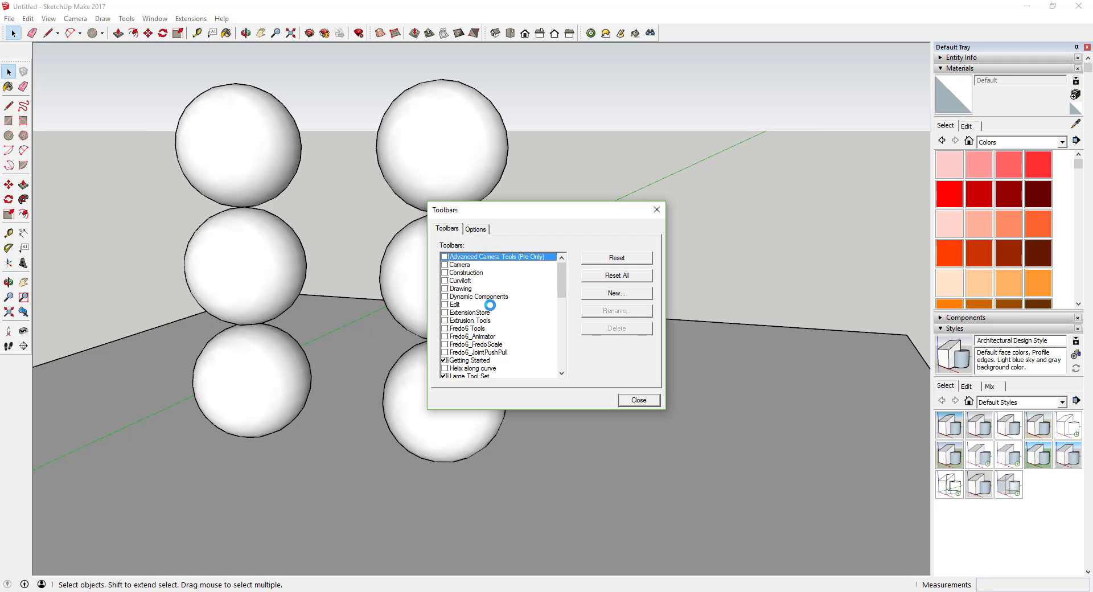
scroll(488, 305, down, 10)
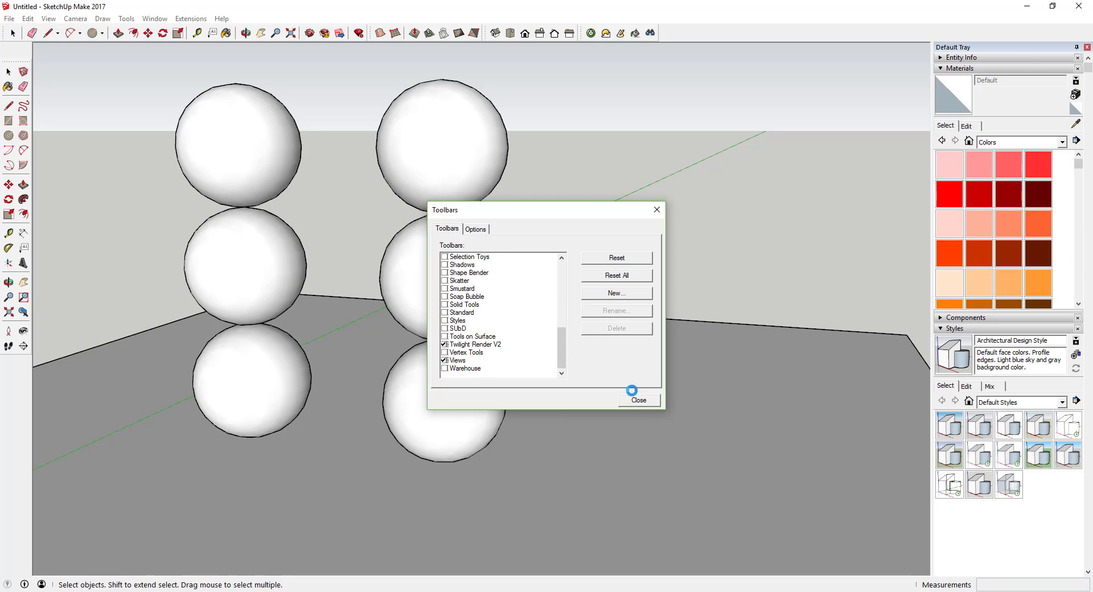
click(633, 399)
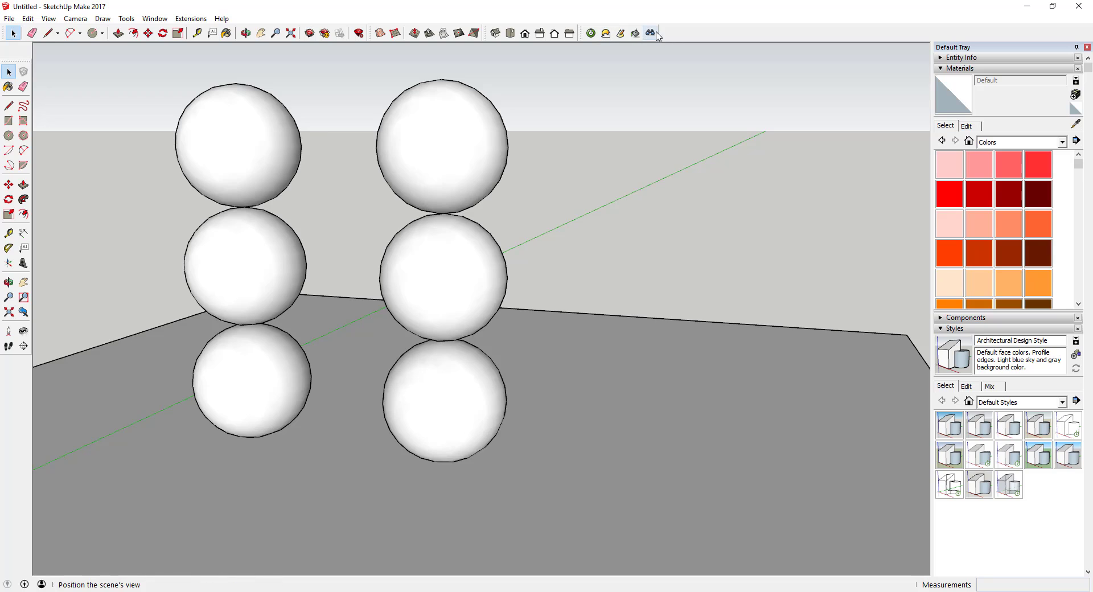
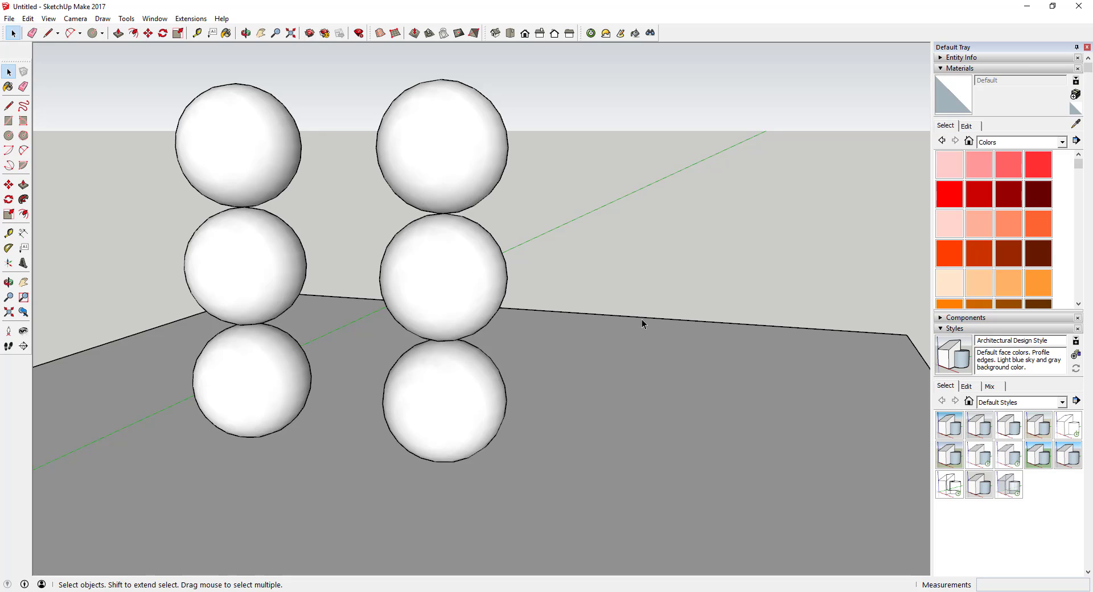
Step: Reverse the face of the ground plane inside its group
right_click(145, 421)
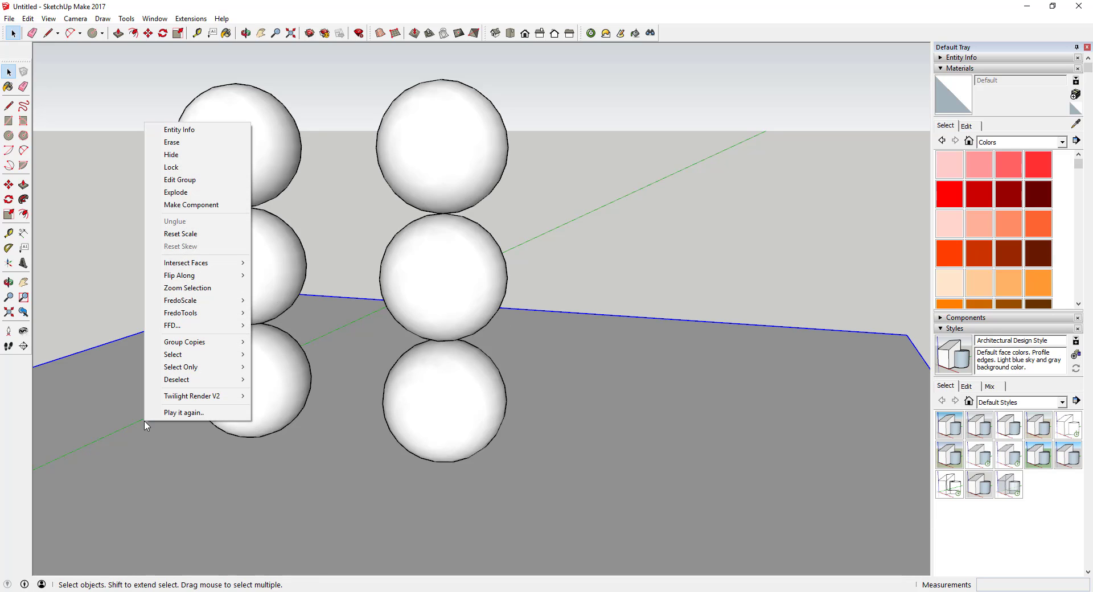
click(97, 412)
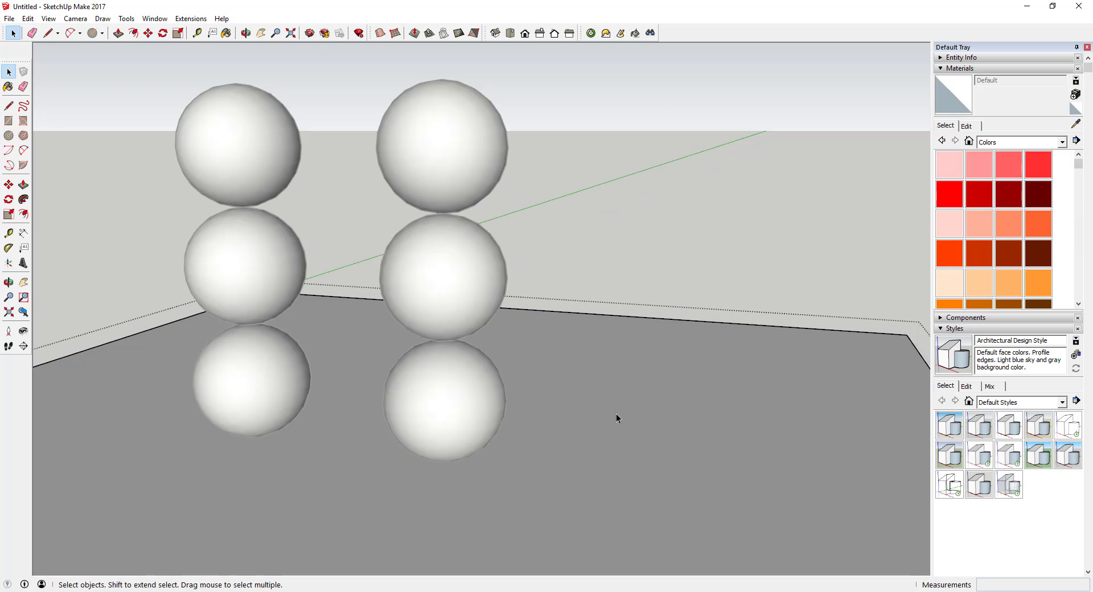
right_click(616, 392)
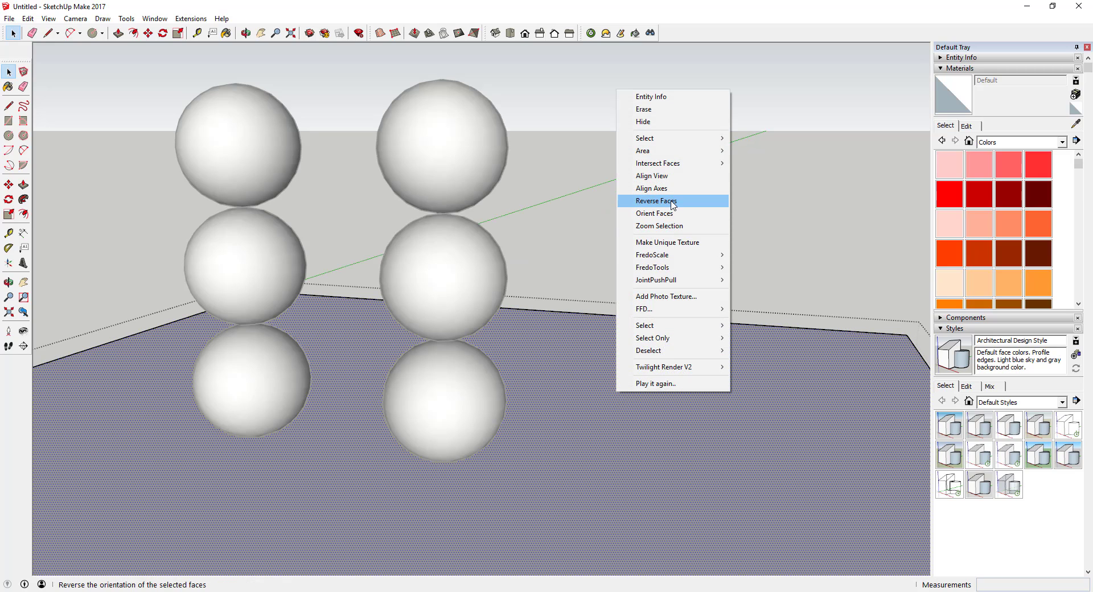
click(656, 201)
key(ctrl+z)
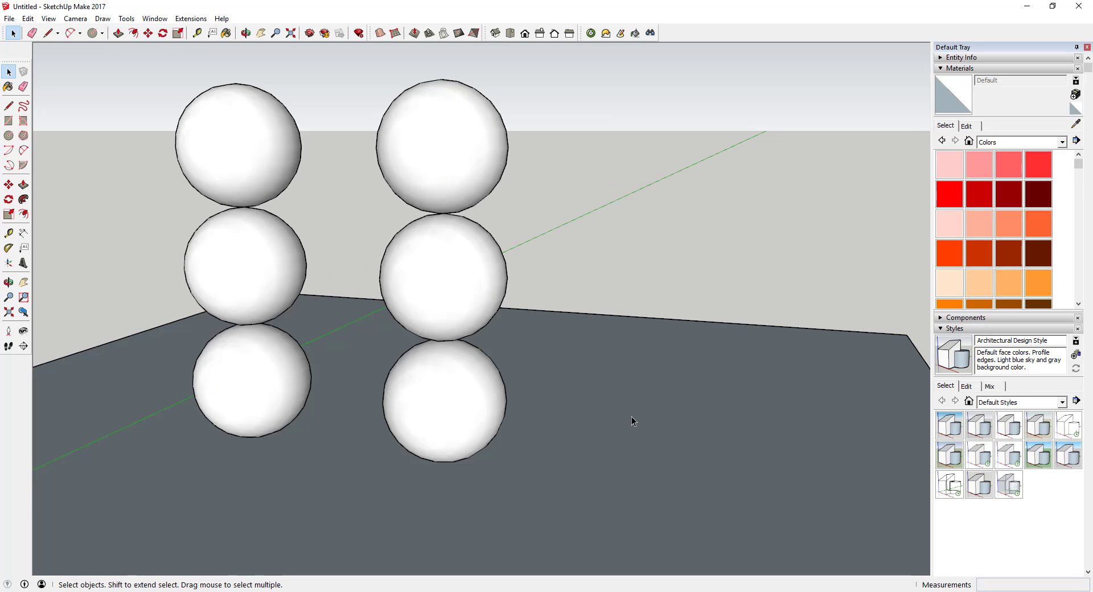
Step: Reverse the ground plane's face once more to restore its original orientation
key(ctrl+y)
right_click(625, 386)
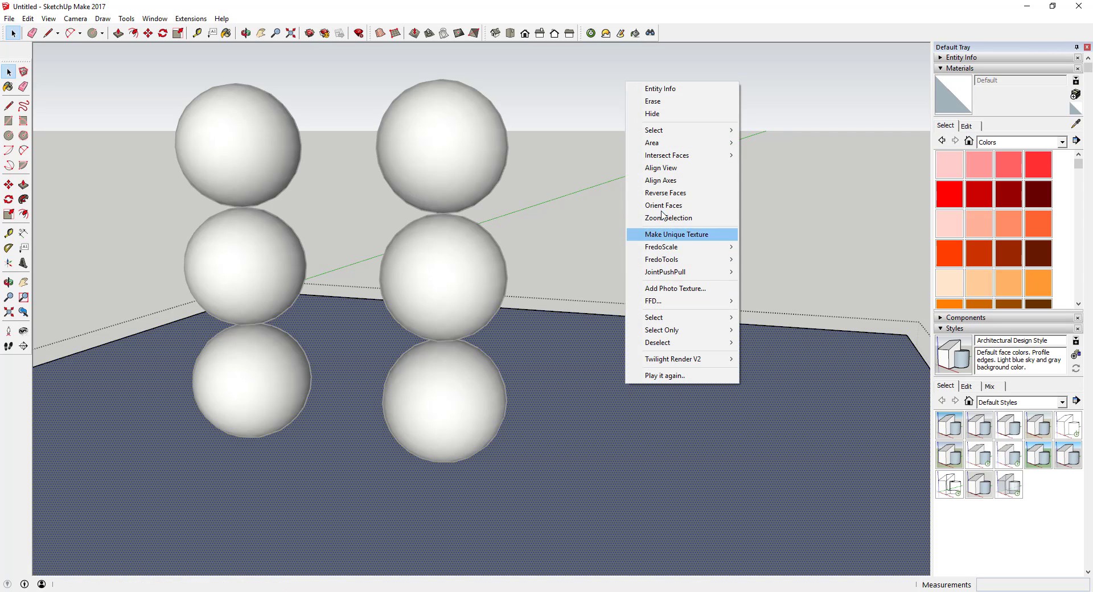
click(665, 193)
key(Delete)
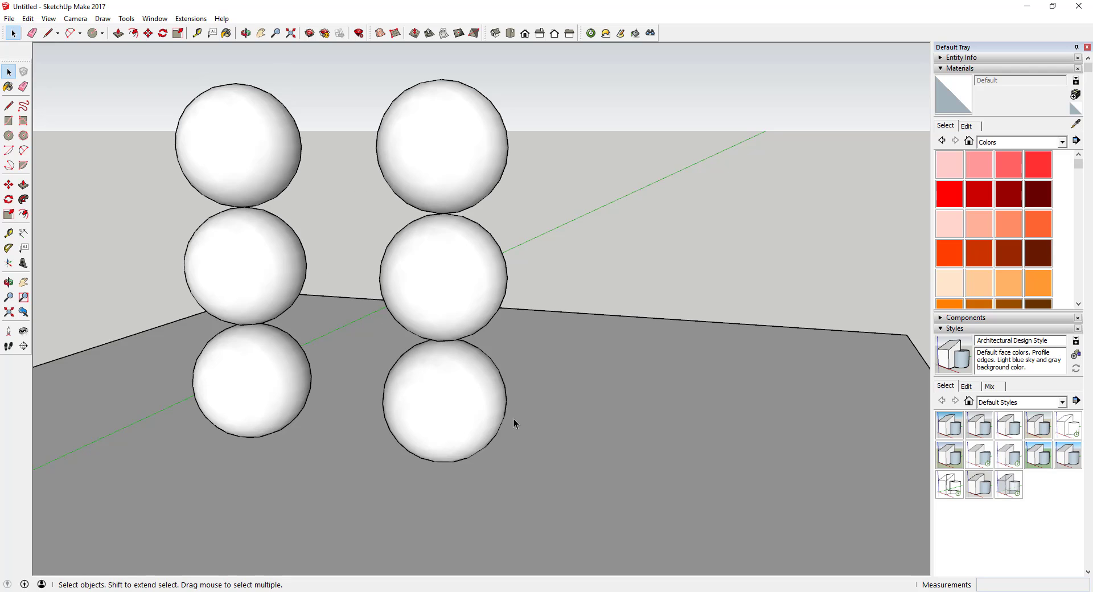
Step: Open the Twilight Render V2 render window
click(191, 18)
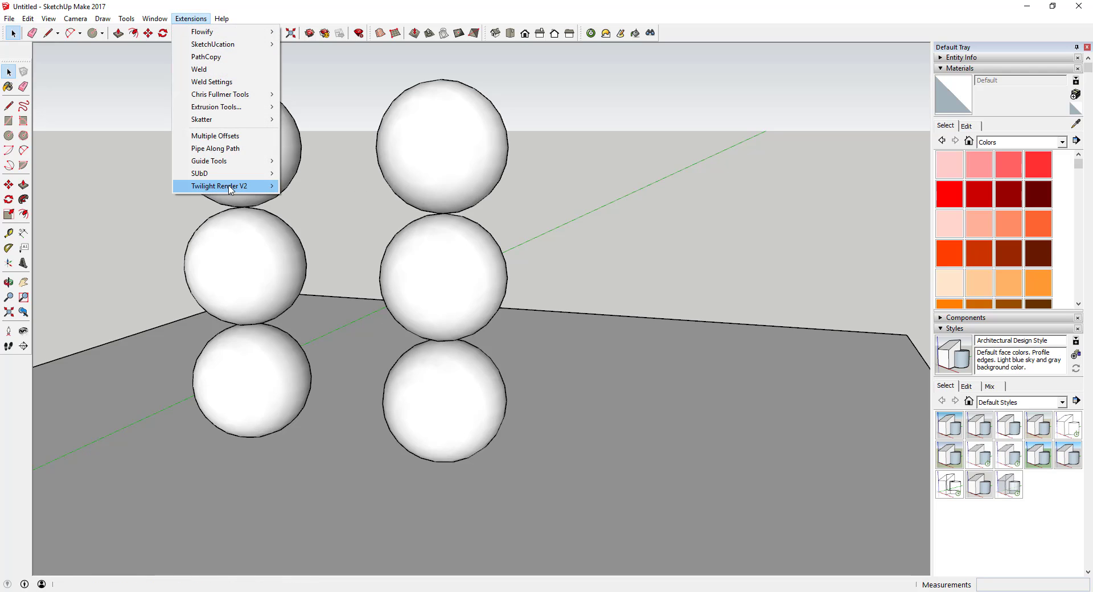
mouse_move(229, 188)
click(310, 186)
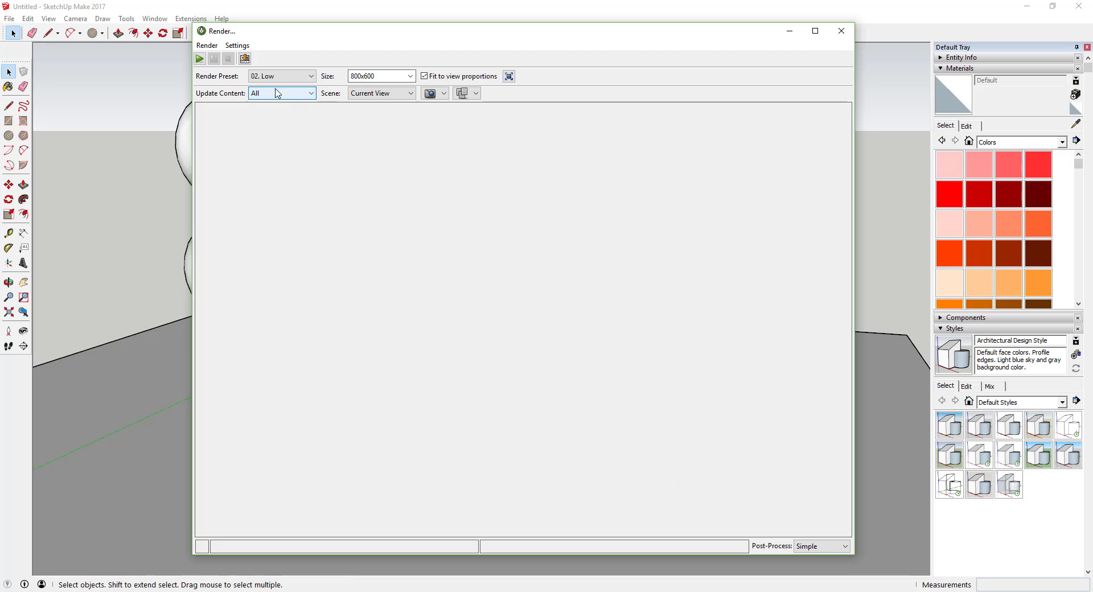
Step: Examine the render window's image size, scene and update content options
click(410, 77)
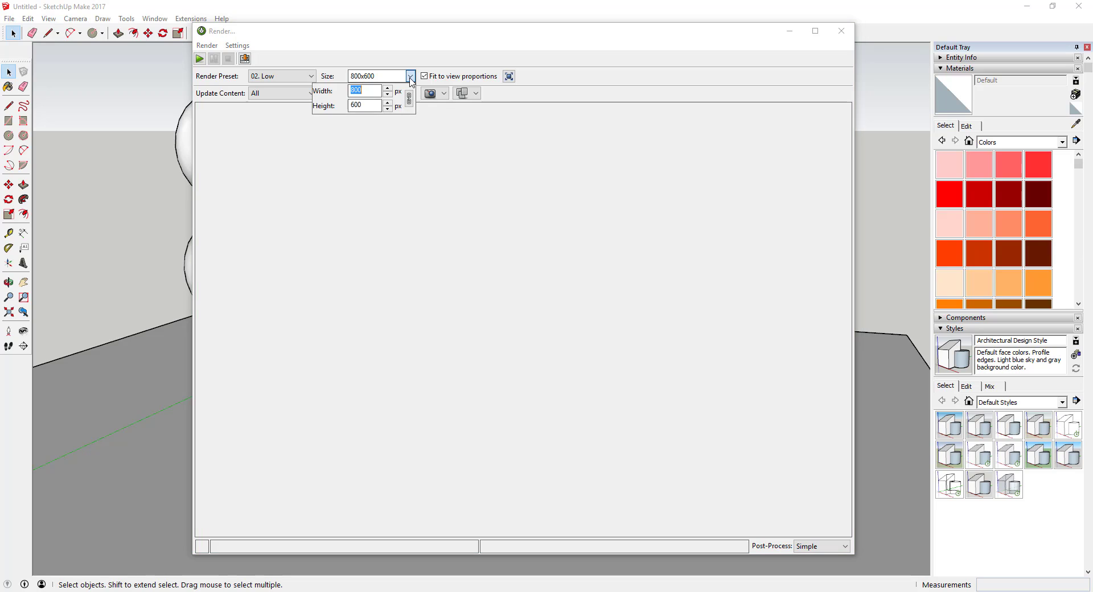
click(410, 77)
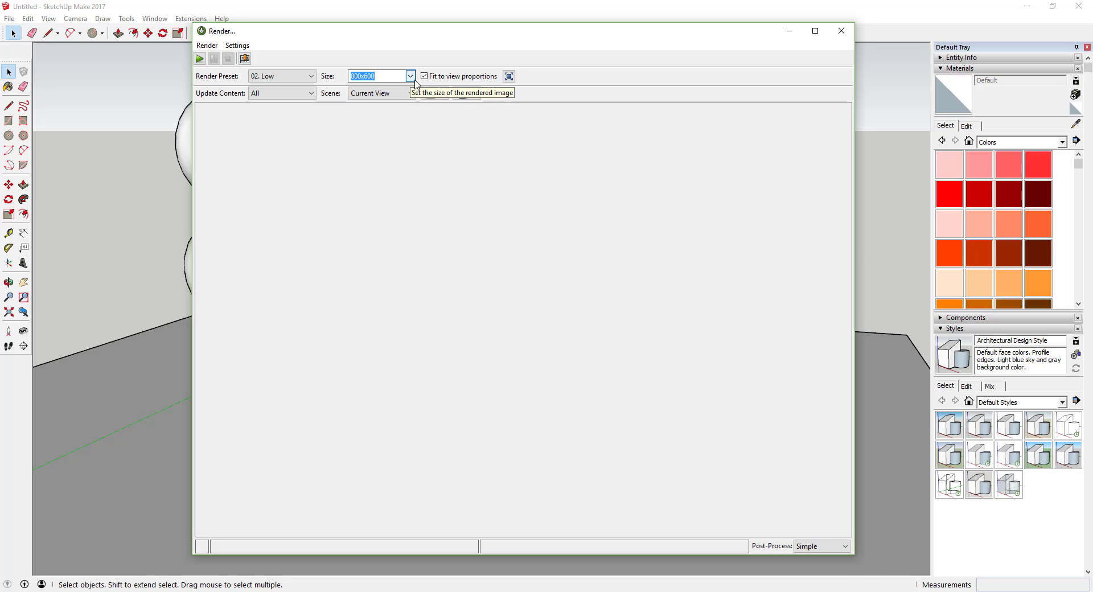
click(411, 94)
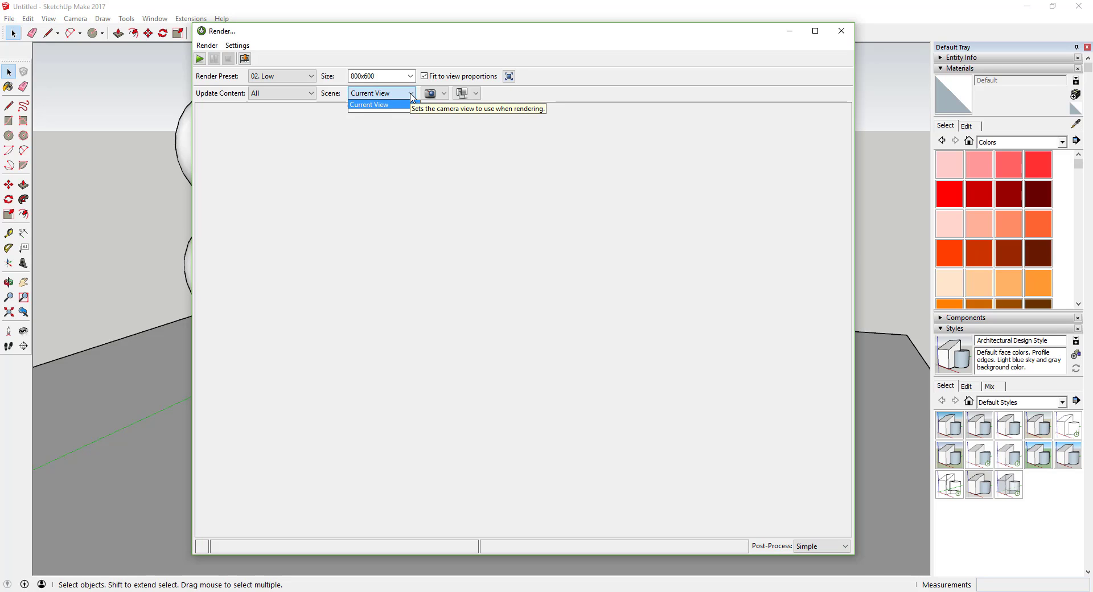
click(411, 94)
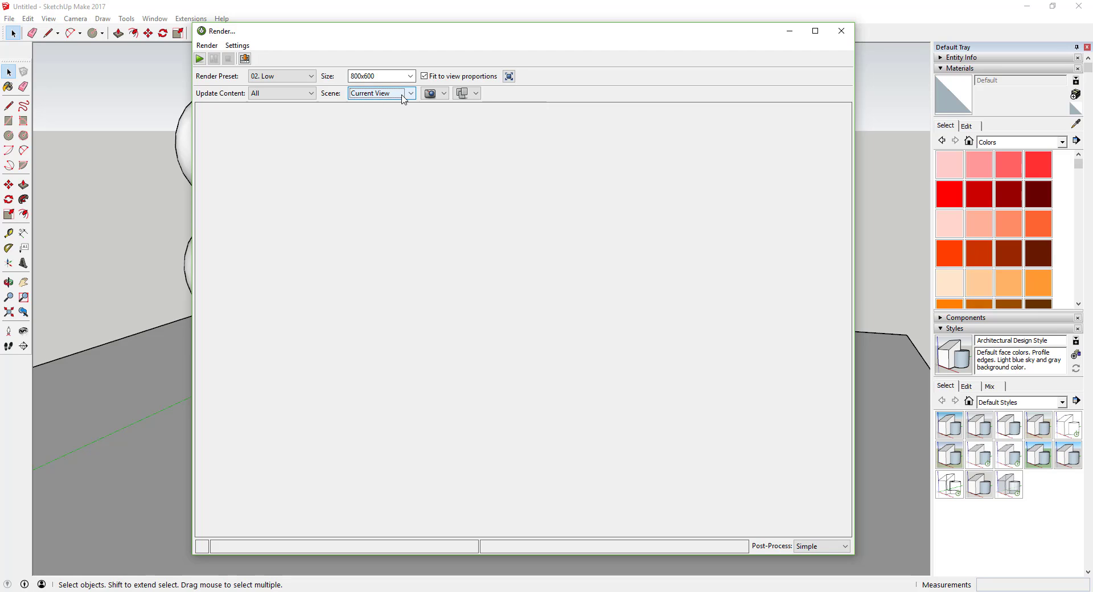
click(401, 95)
click(418, 186)
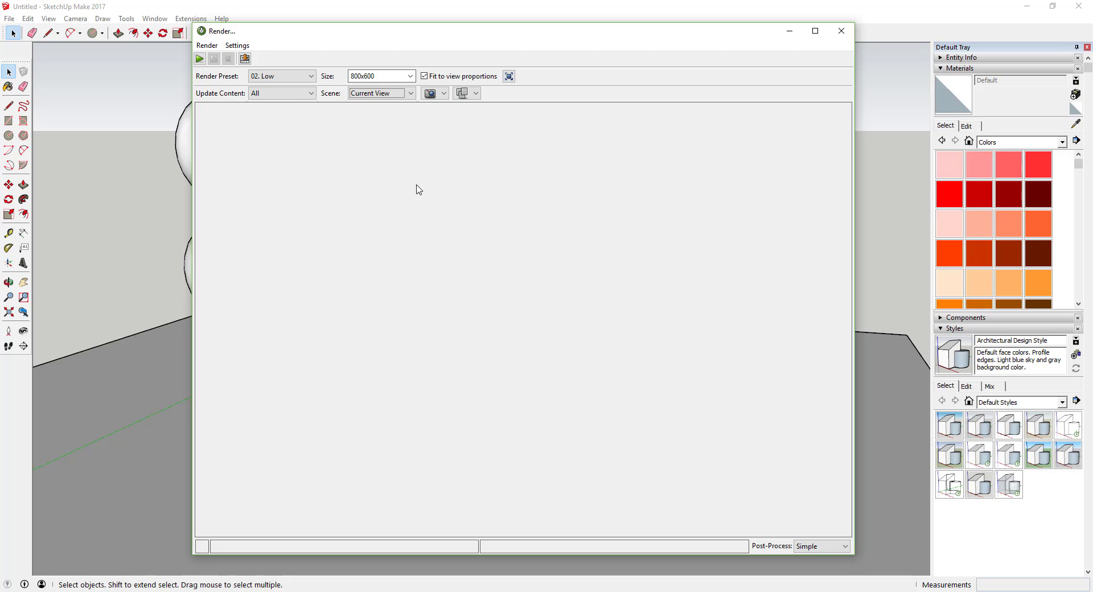
click(308, 96)
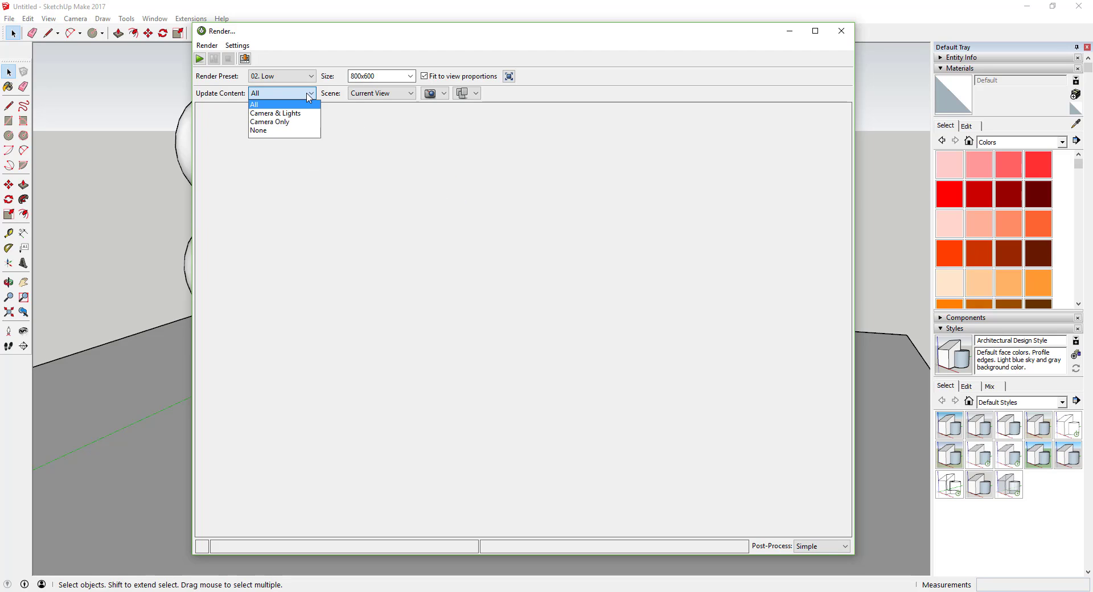
click(341, 201)
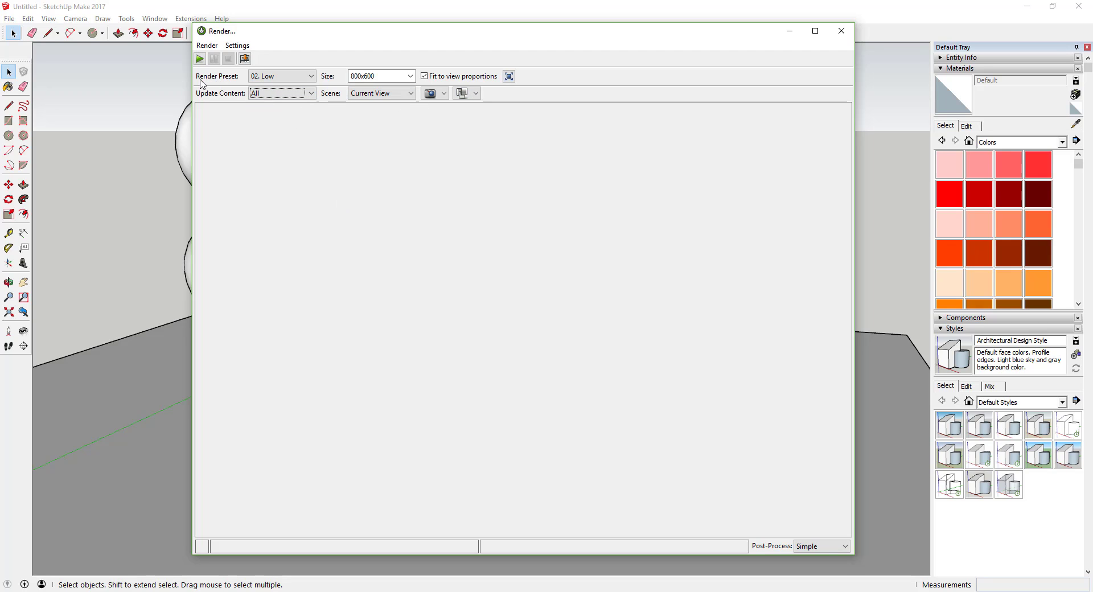
Step: Look through the Express render presets, keeping 02. Low from the Easy group as the render method
click(290, 81)
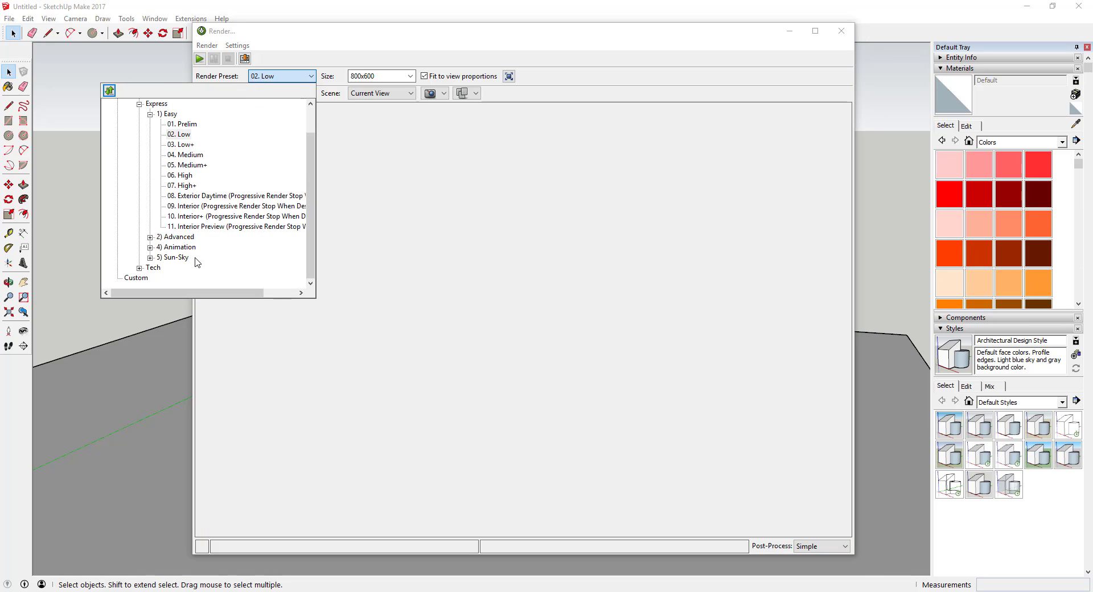
scroll(190, 251, up, 1)
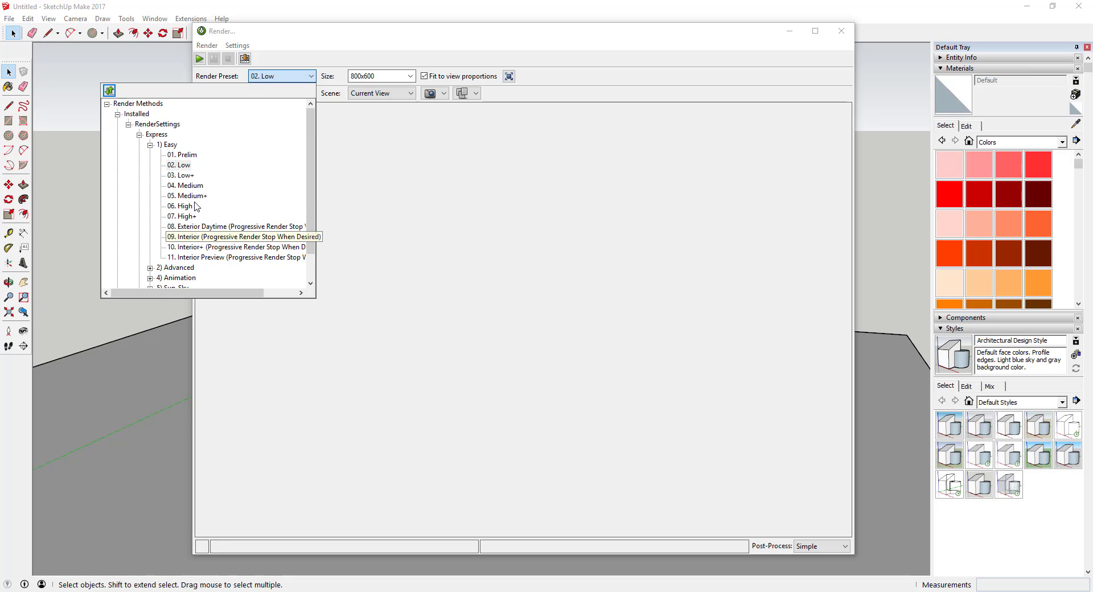
scroll(196, 206, down, 1)
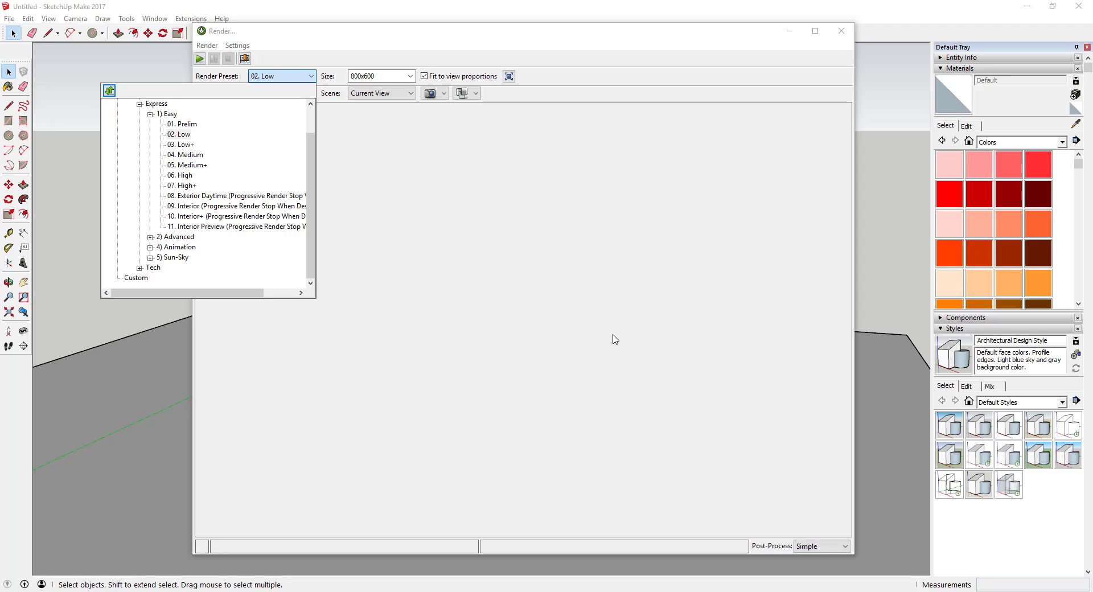
click(183, 137)
click(476, 200)
click(281, 76)
click(320, 210)
click(276, 77)
click(290, 75)
click(289, 76)
click(289, 76)
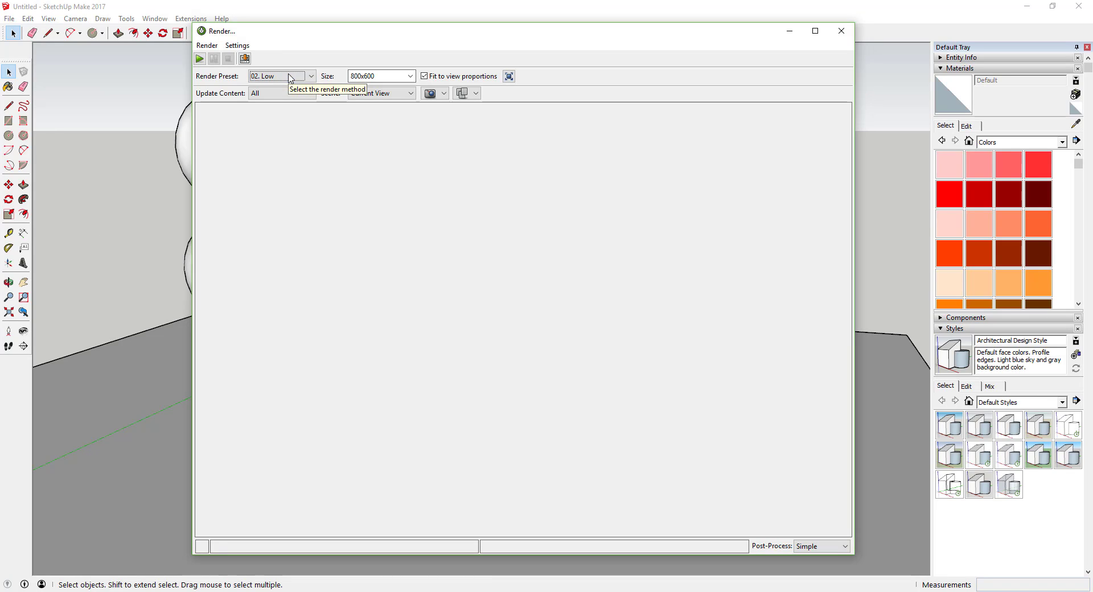
Step: Render the current view with the 02. Low preset, and close the render window
click(199, 58)
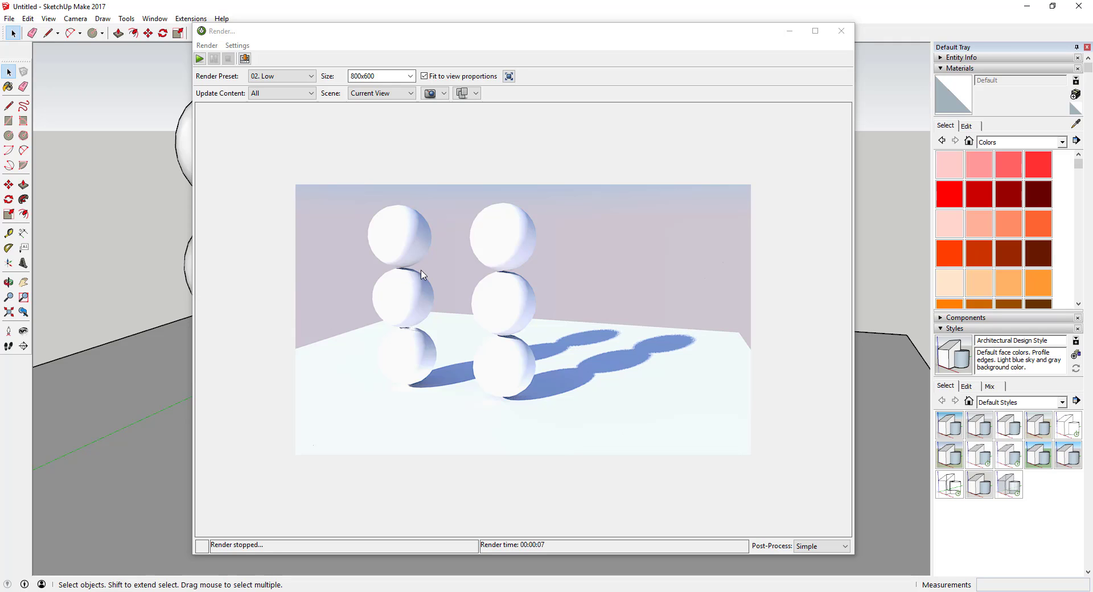
click(841, 30)
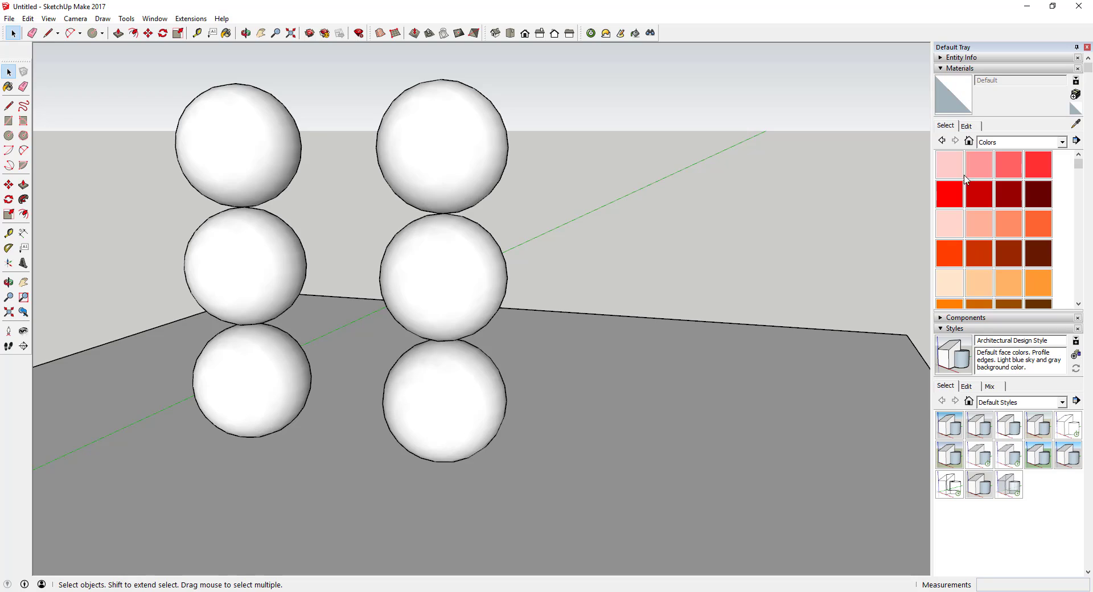
Step: Paint all six spheres with the red material Color A05
click(954, 200)
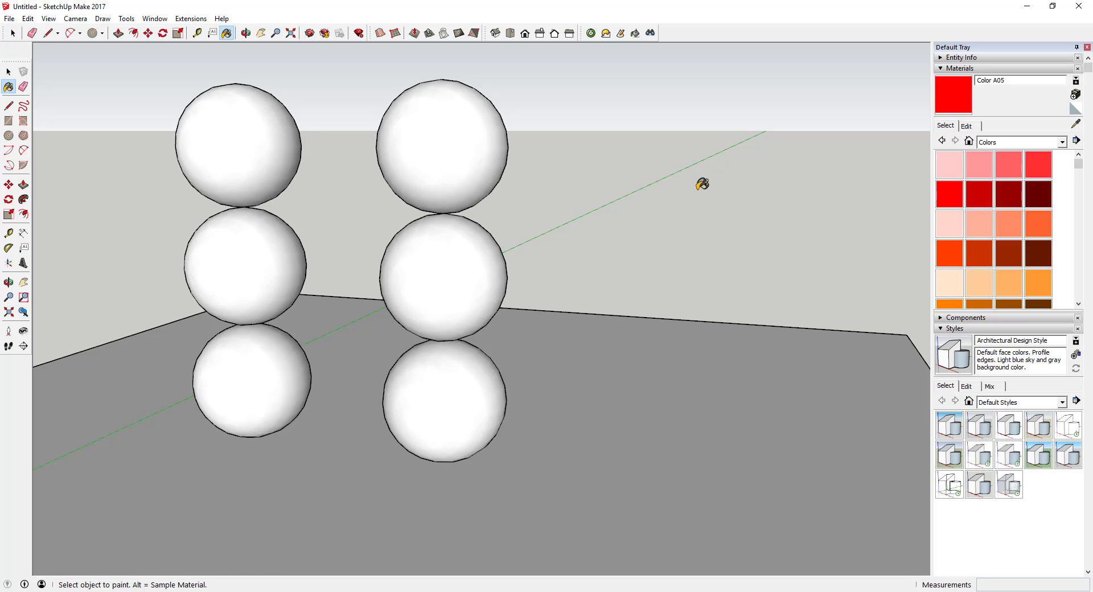
click(246, 140)
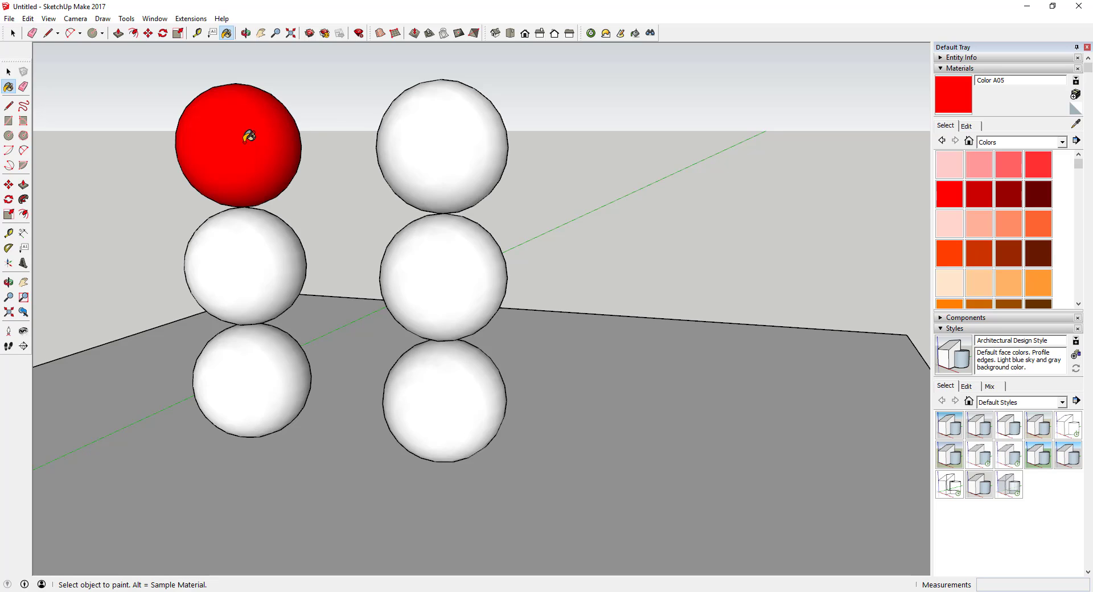
click(444, 121)
click(248, 235)
click(416, 262)
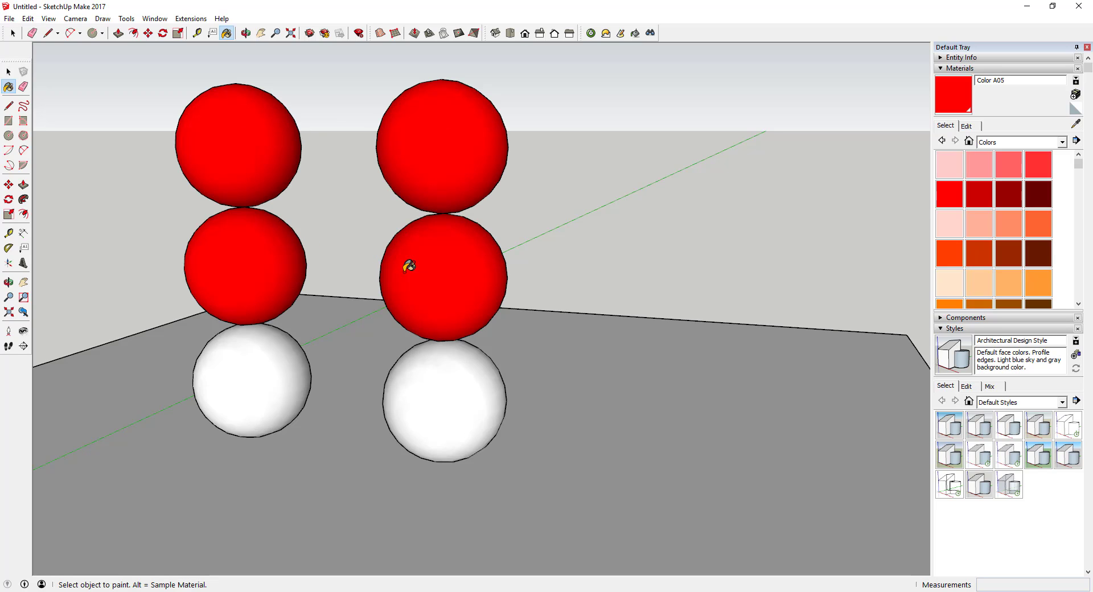
click(241, 384)
click(435, 383)
key(space)
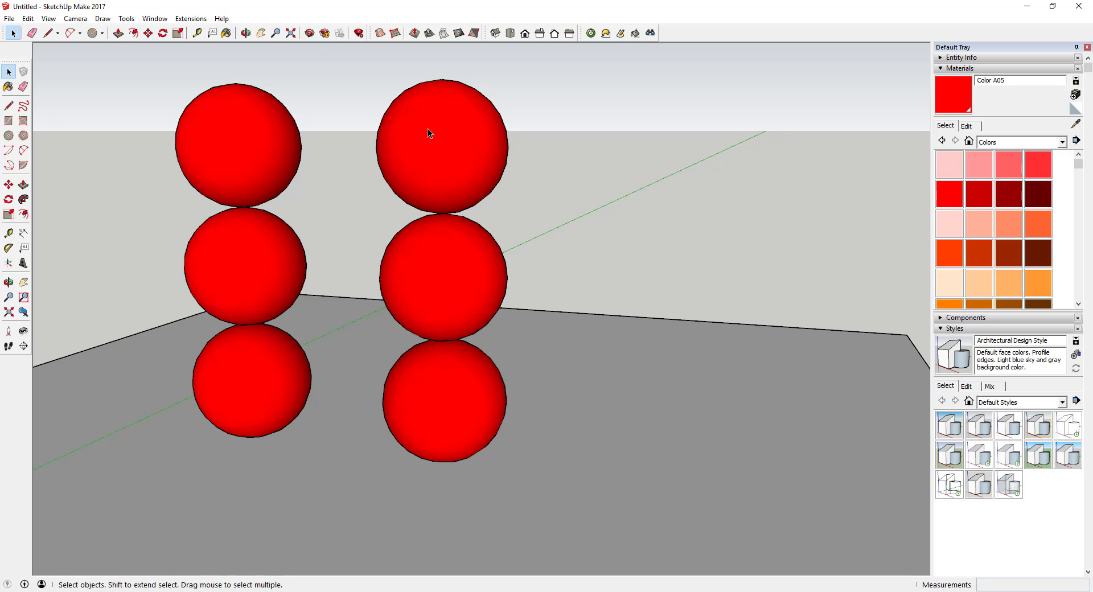
Step: Render the red spheres in the current view with the 02. Low preset, and close the render window without saving the image
click(191, 19)
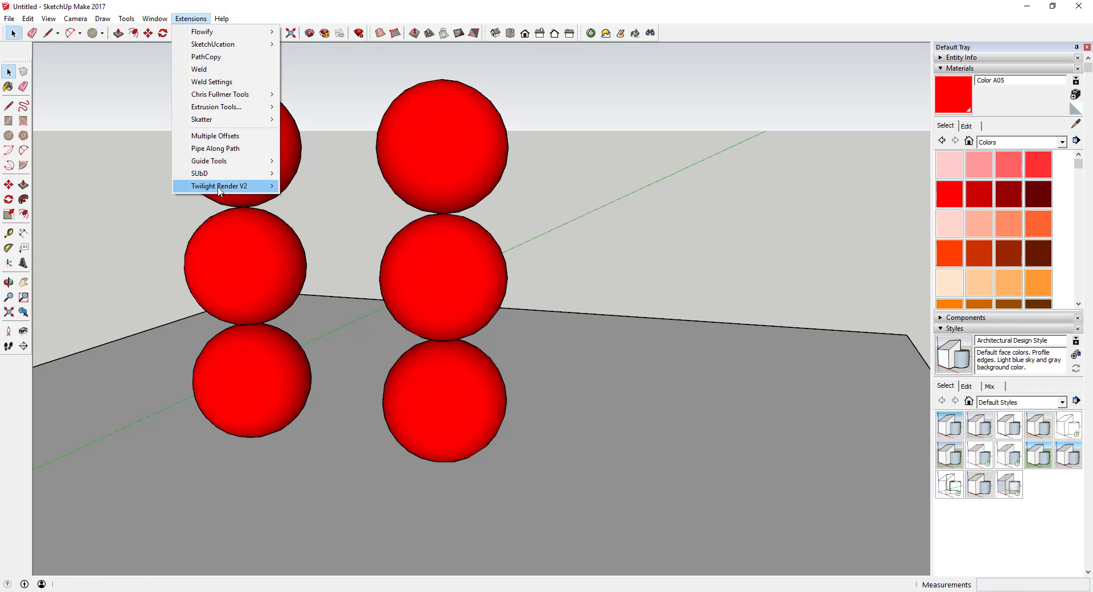
mouse_move(221, 186)
click(307, 186)
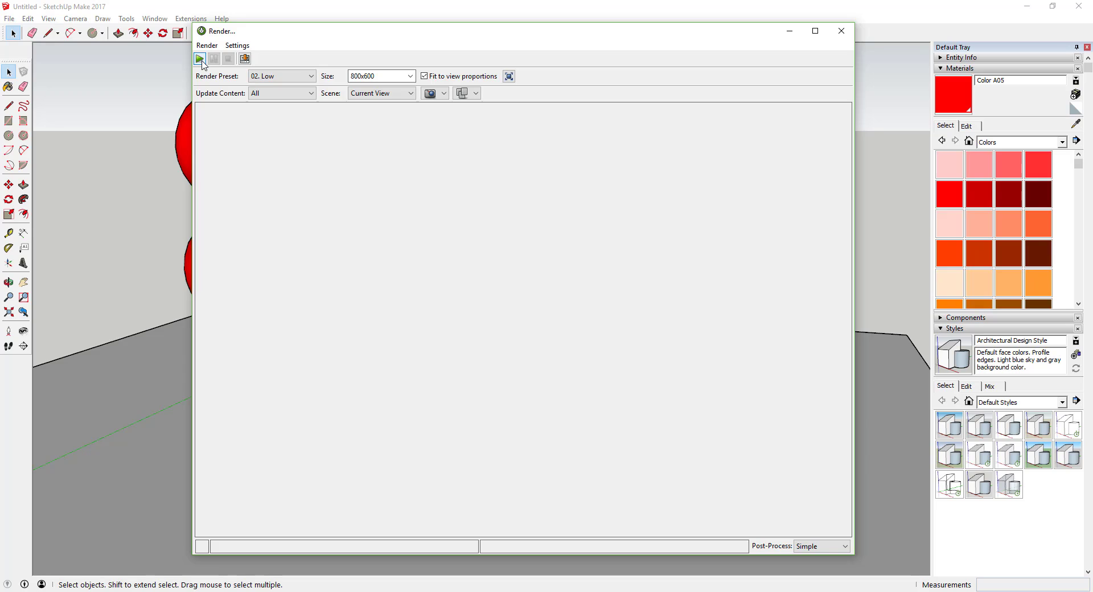
click(199, 59)
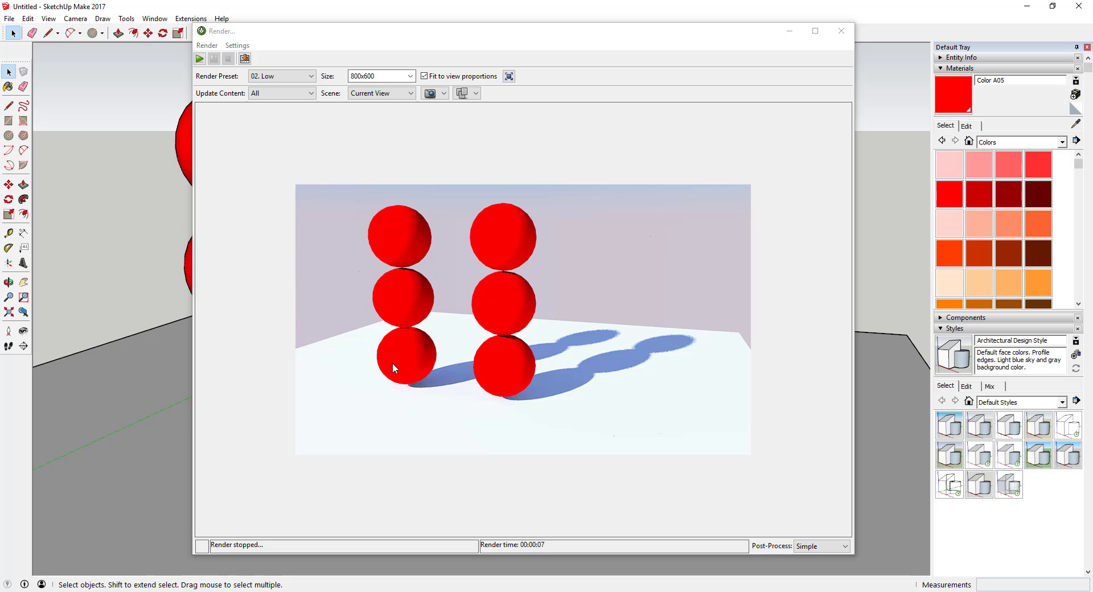
click(842, 31)
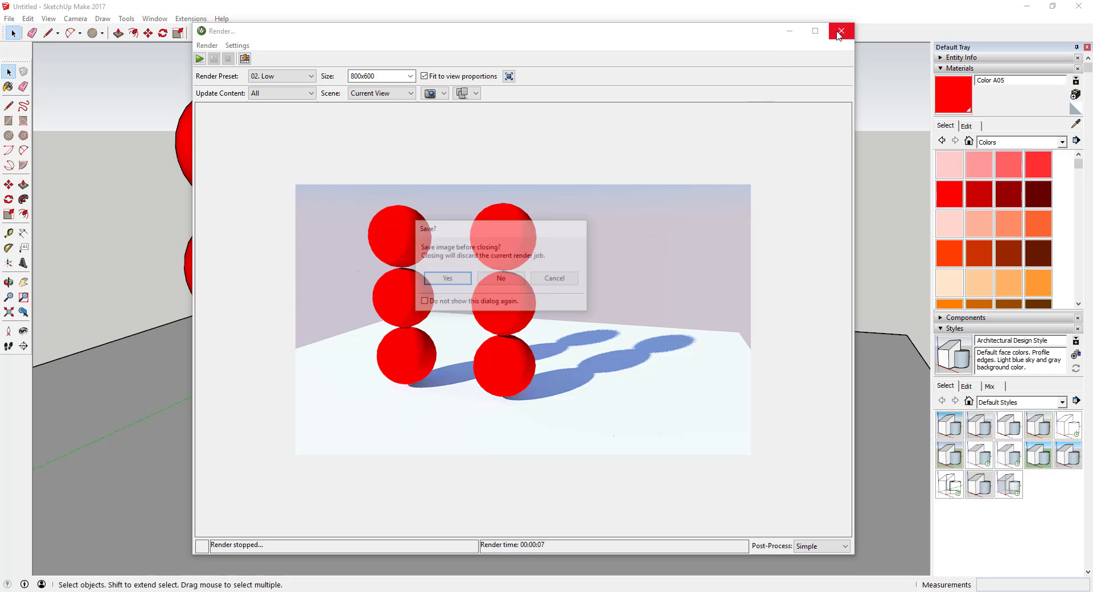
click(501, 280)
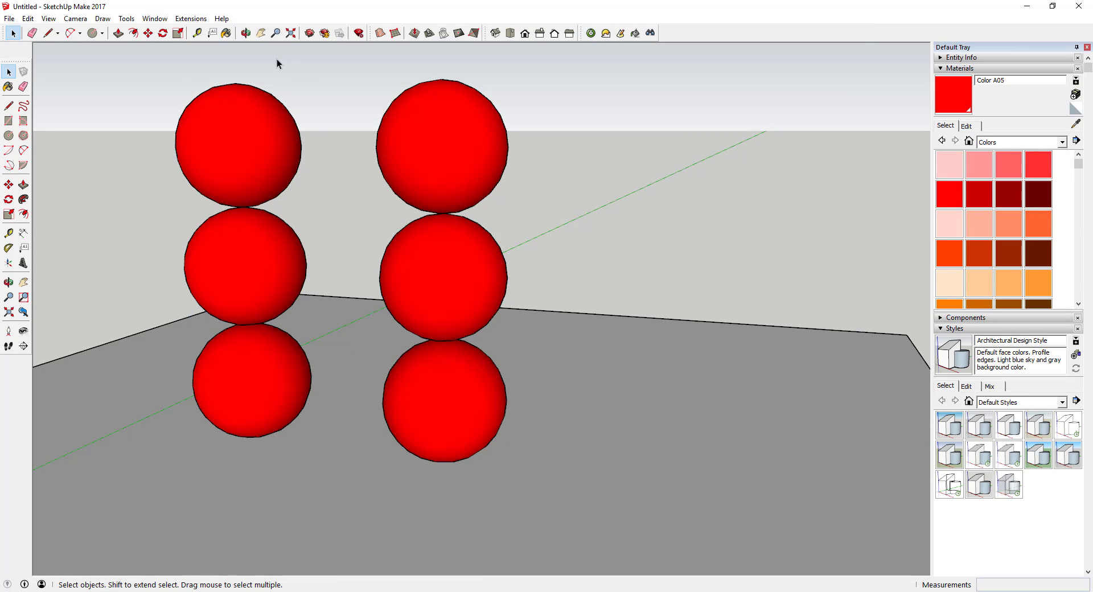
Step: Open the Twilight Material Editor, pick the Color A05 material from a sphere in the scene, and turn on its preview
click(190, 18)
mouse_move(233, 192)
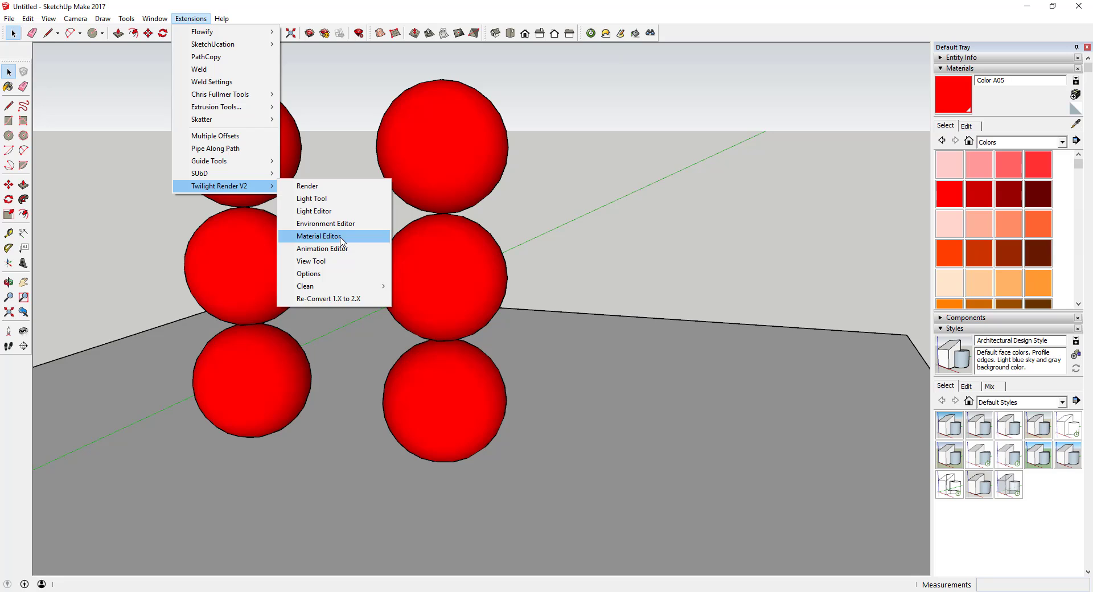
click(636, 94)
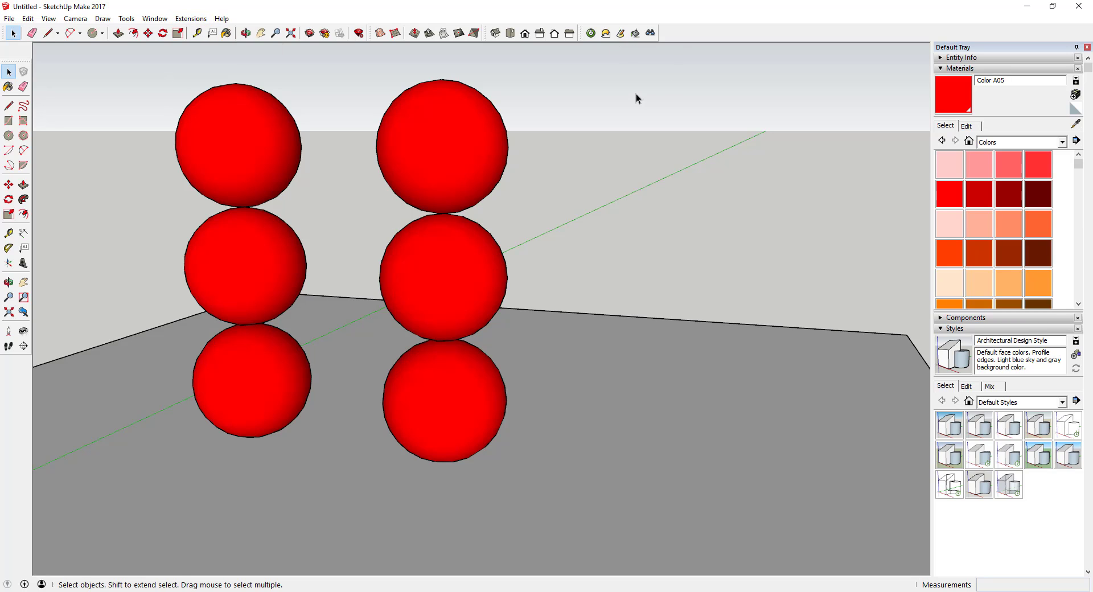
click(635, 34)
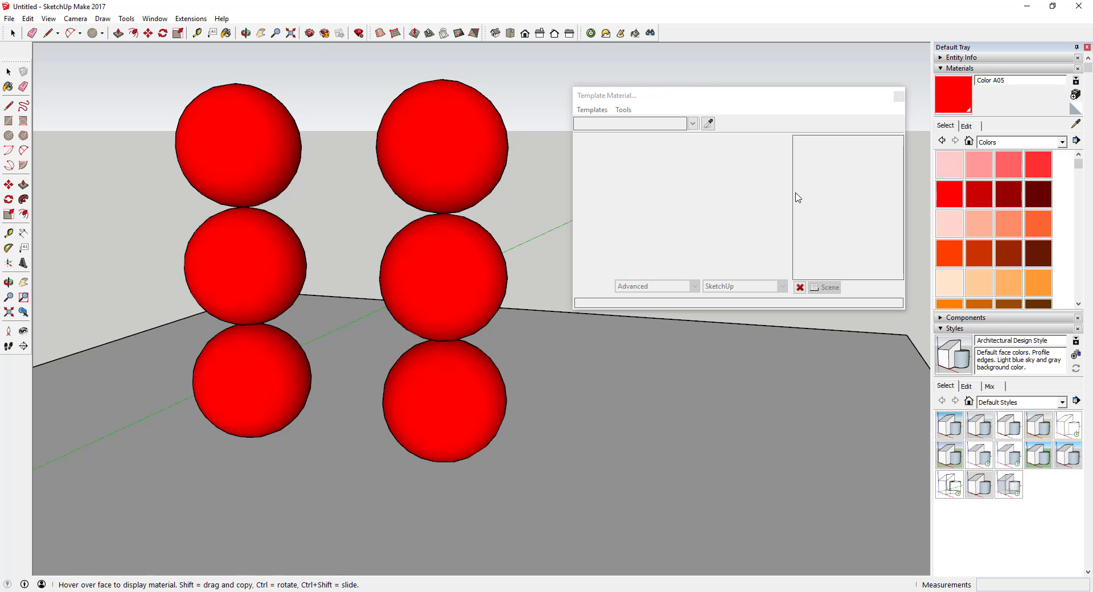
click(692, 123)
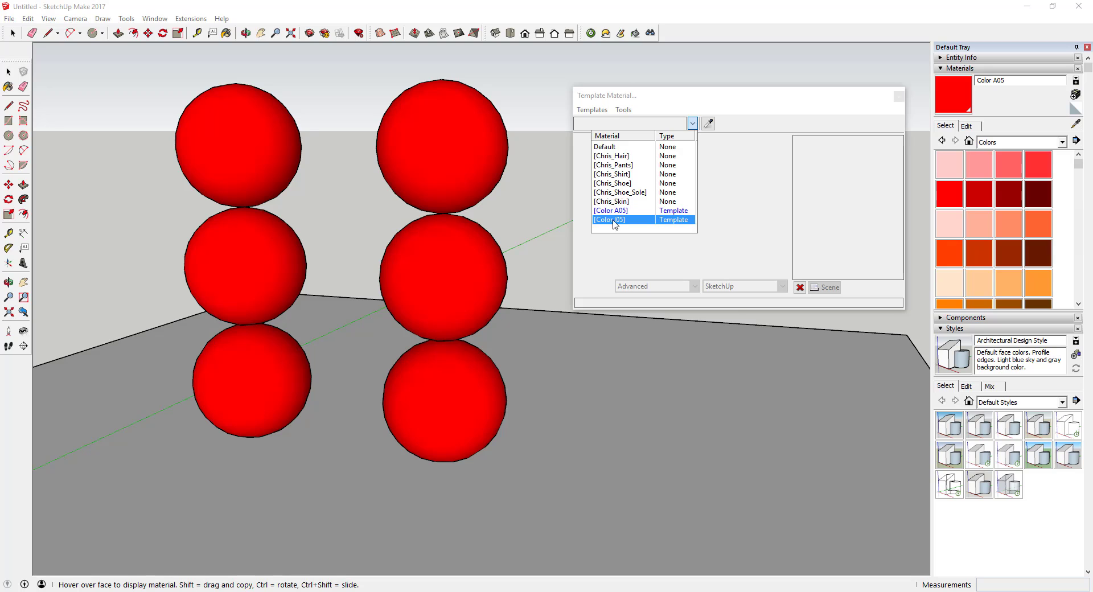
click(709, 124)
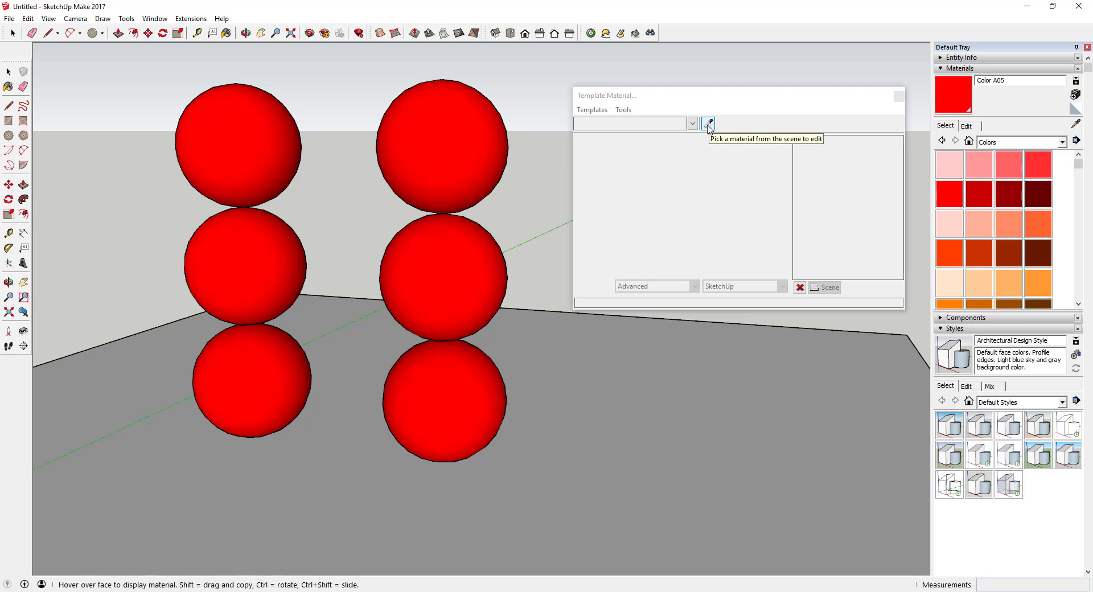
click(709, 124)
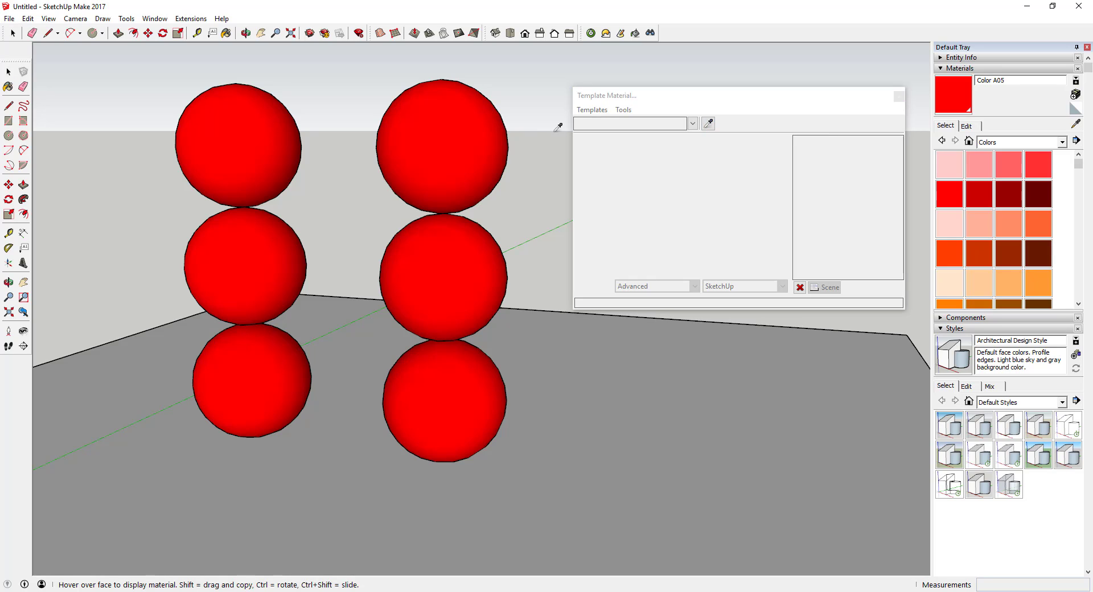
click(455, 137)
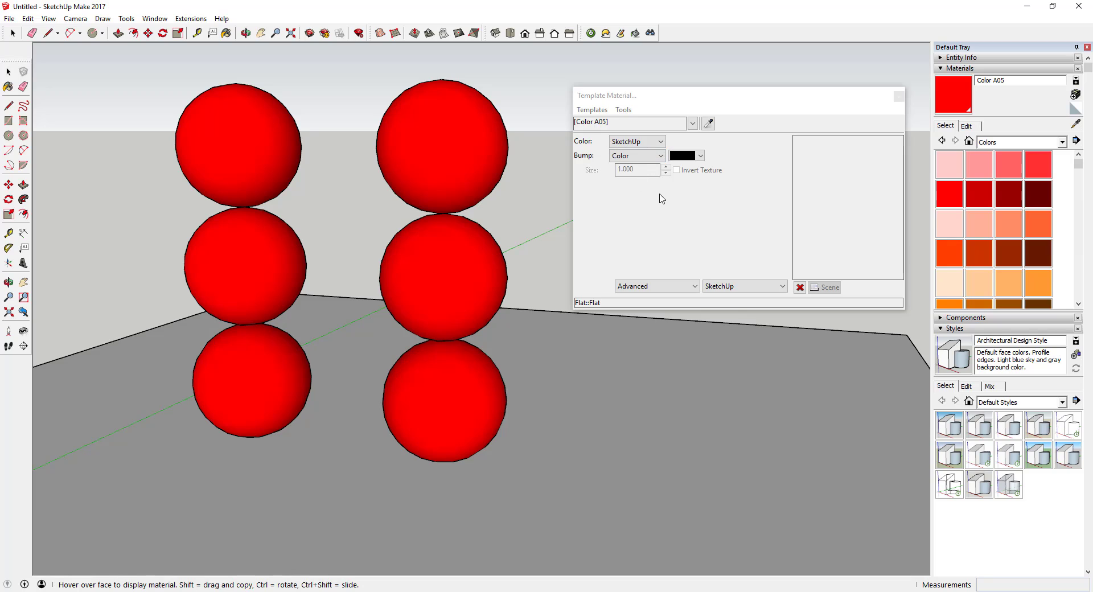
click(799, 288)
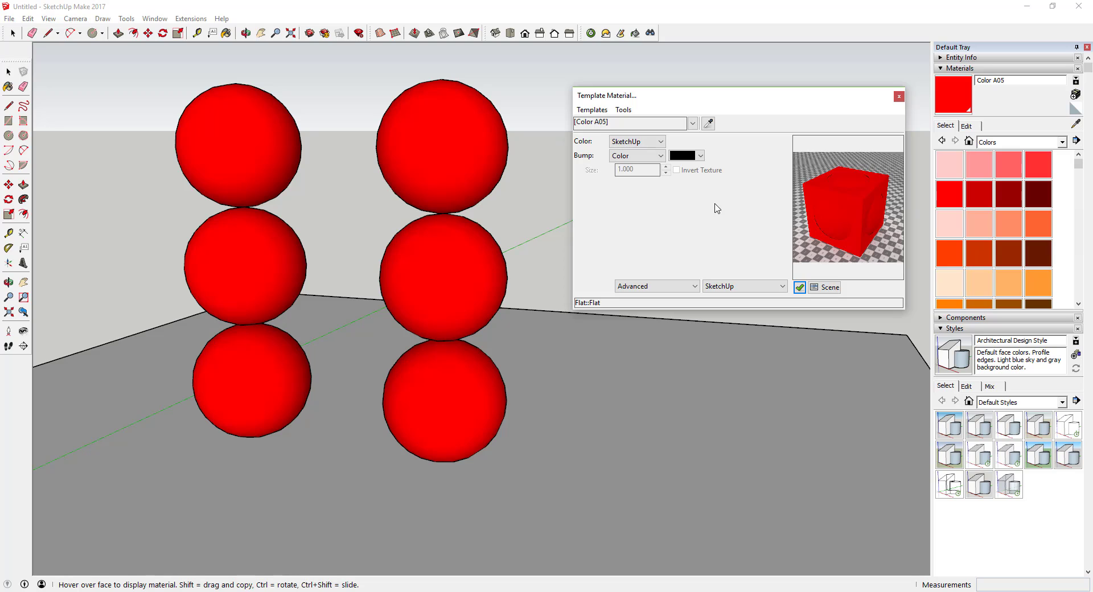
Step: Browse the material templates and apply the Aluminum template from the Metal group to Color A05
click(598, 111)
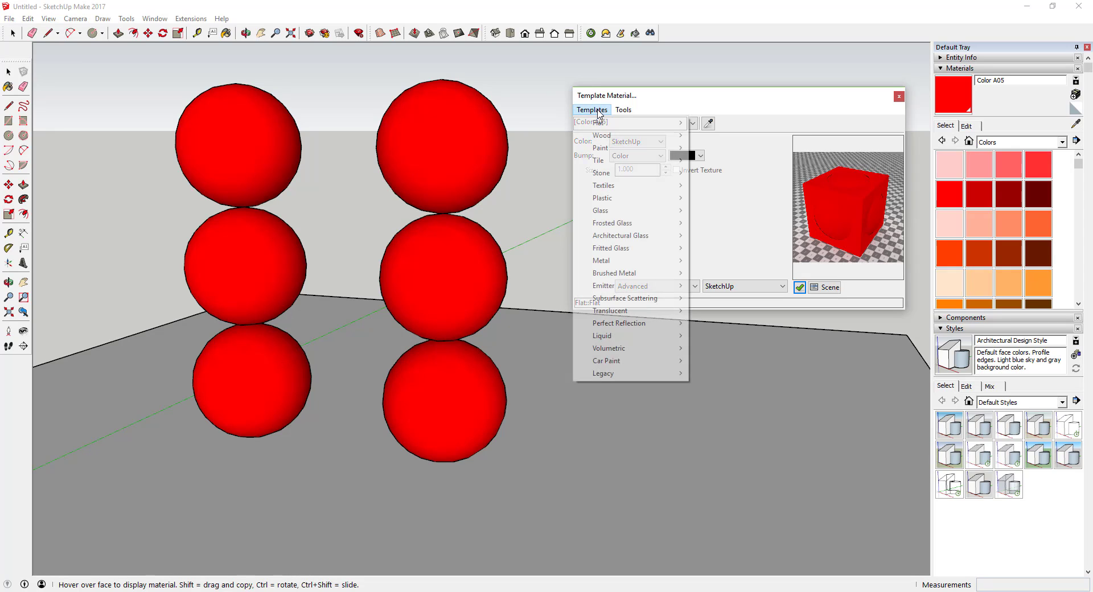
mouse_move(614, 139)
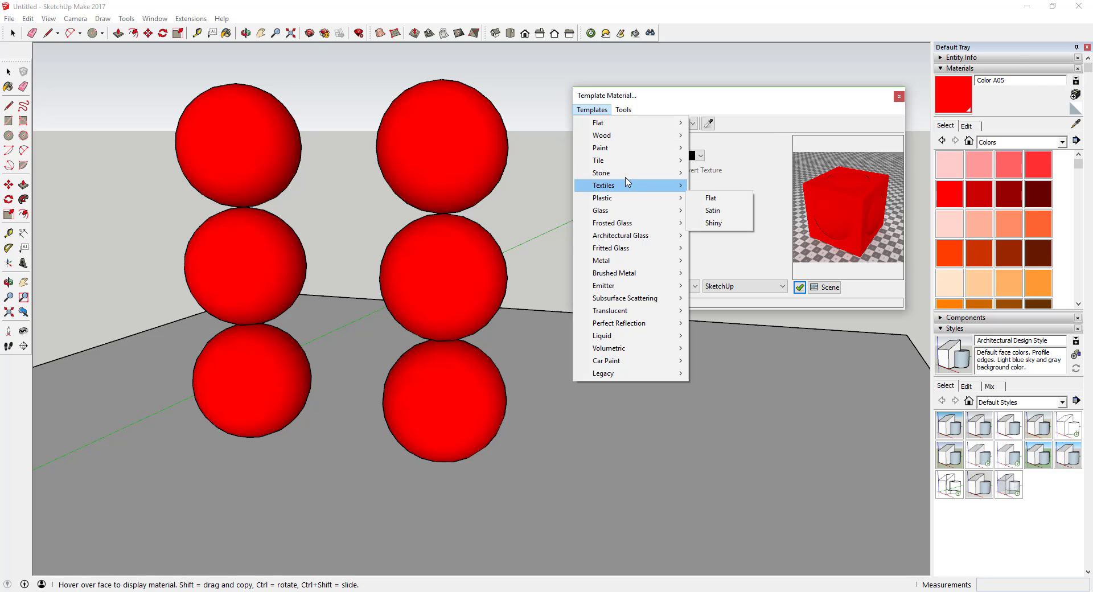
mouse_move(631, 227)
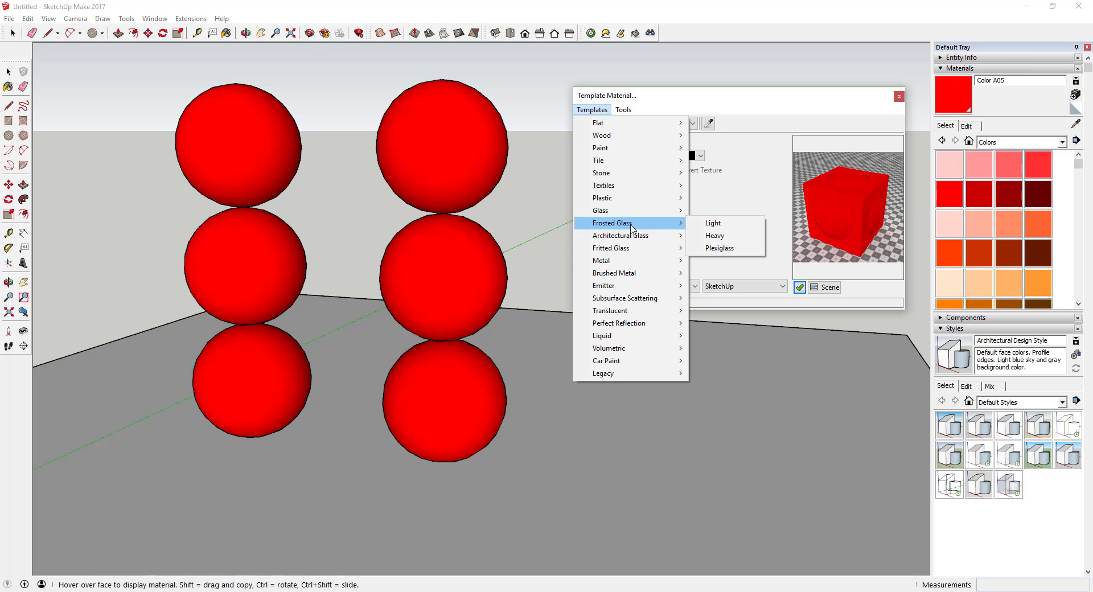
mouse_move(624, 208)
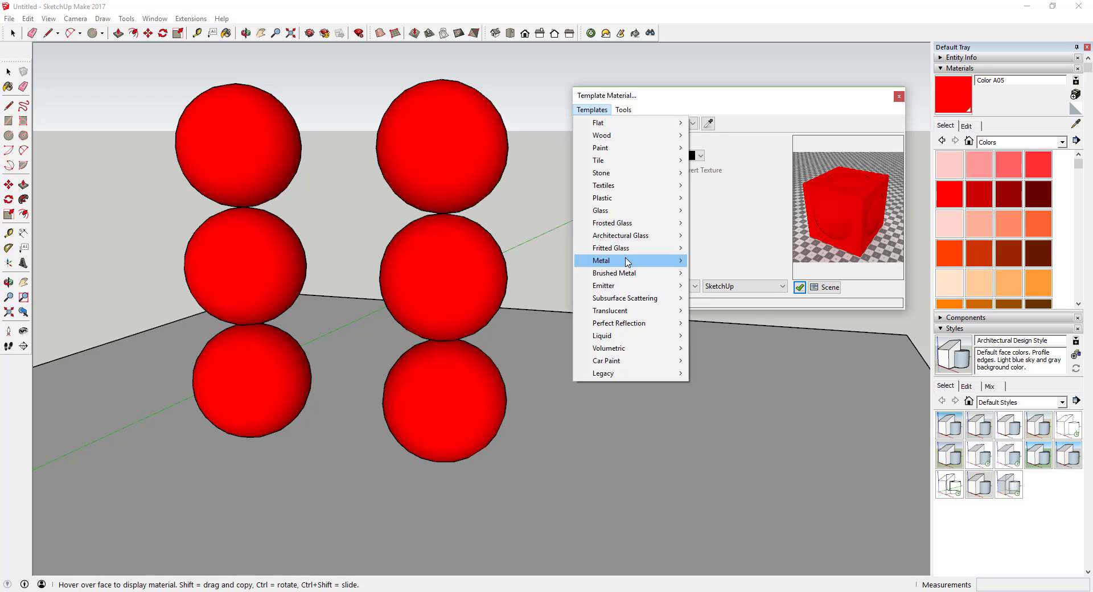
mouse_move(628, 261)
click(743, 261)
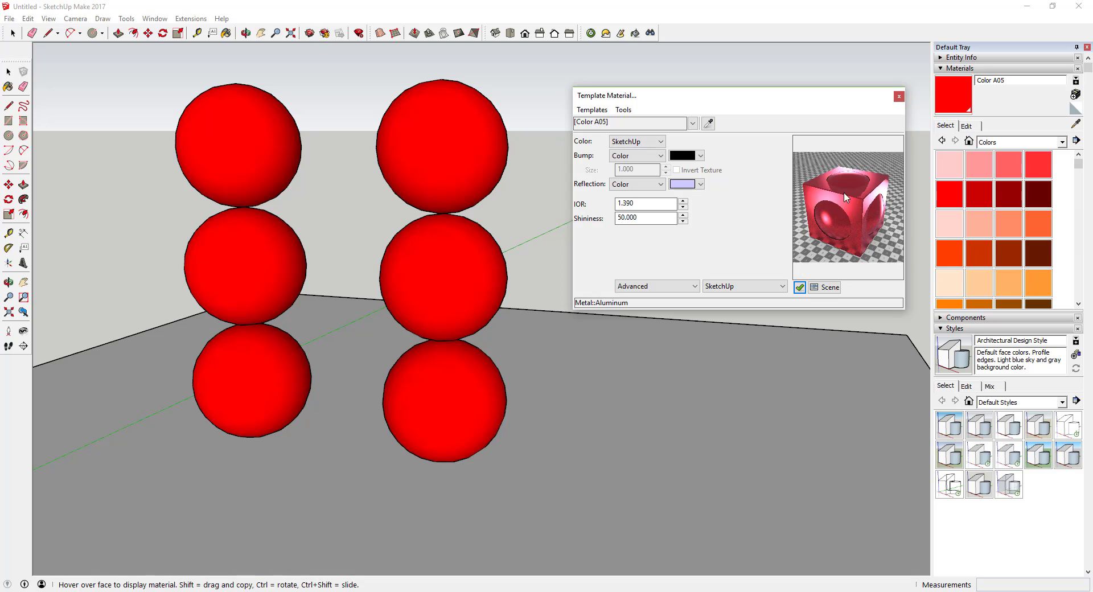
Step: Apply the Common template from the Glass group to Color A05, and close the Material Editor
click(591, 110)
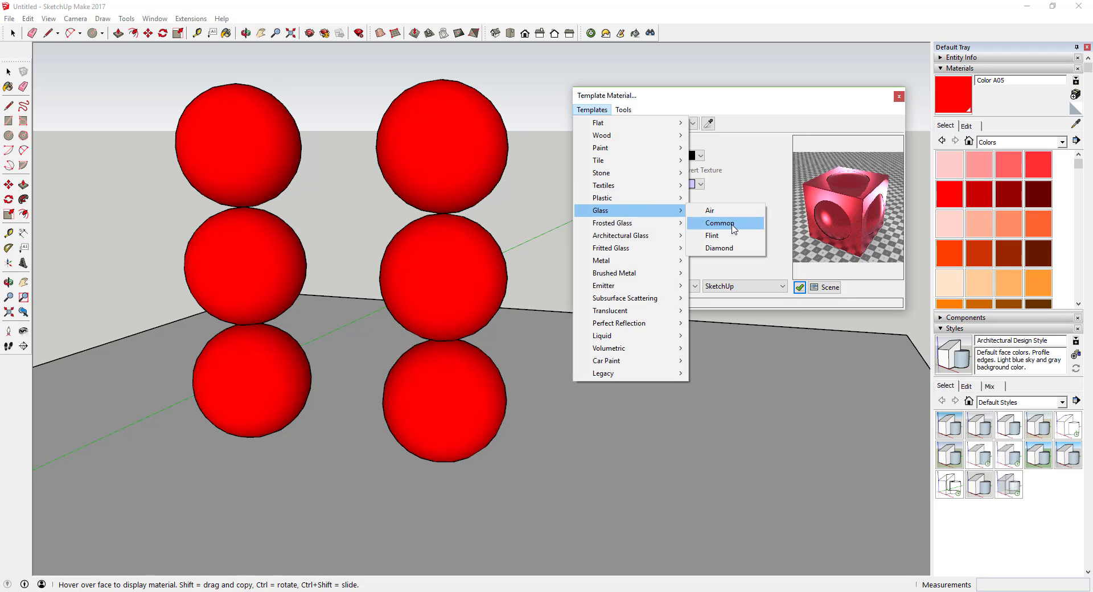
click(721, 223)
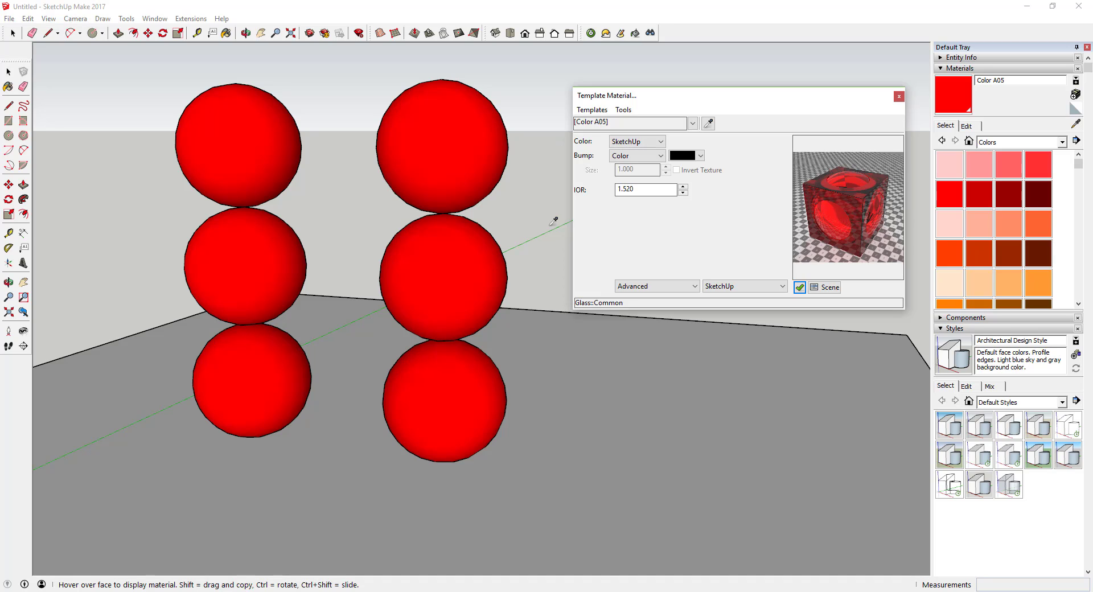
click(899, 96)
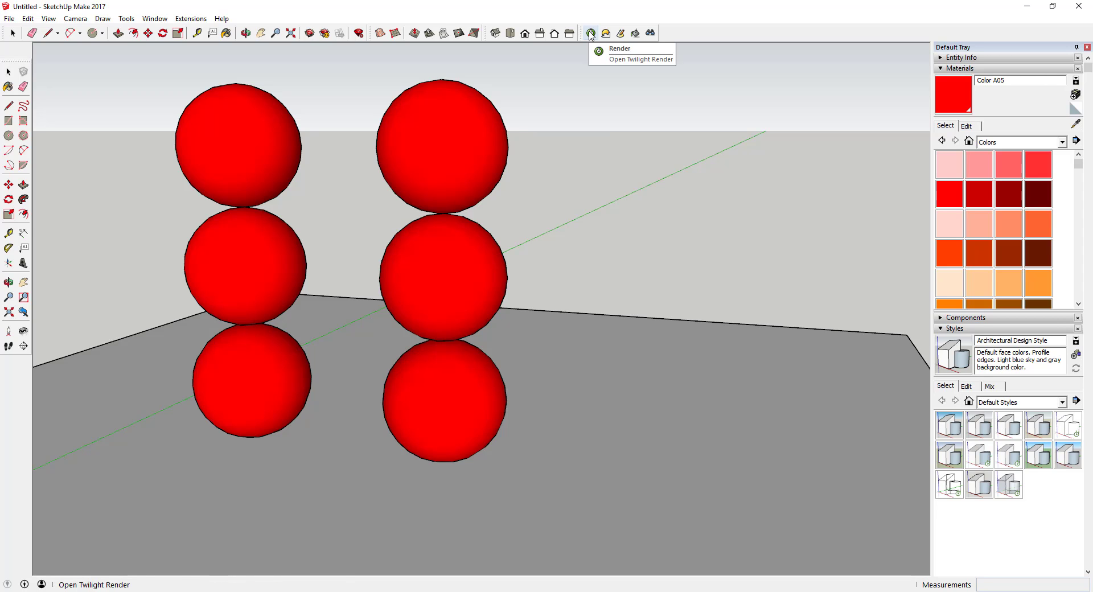
Step: Render the glass spheres in the current view with the 02. Low preset, and close the render window without saving the image
click(590, 34)
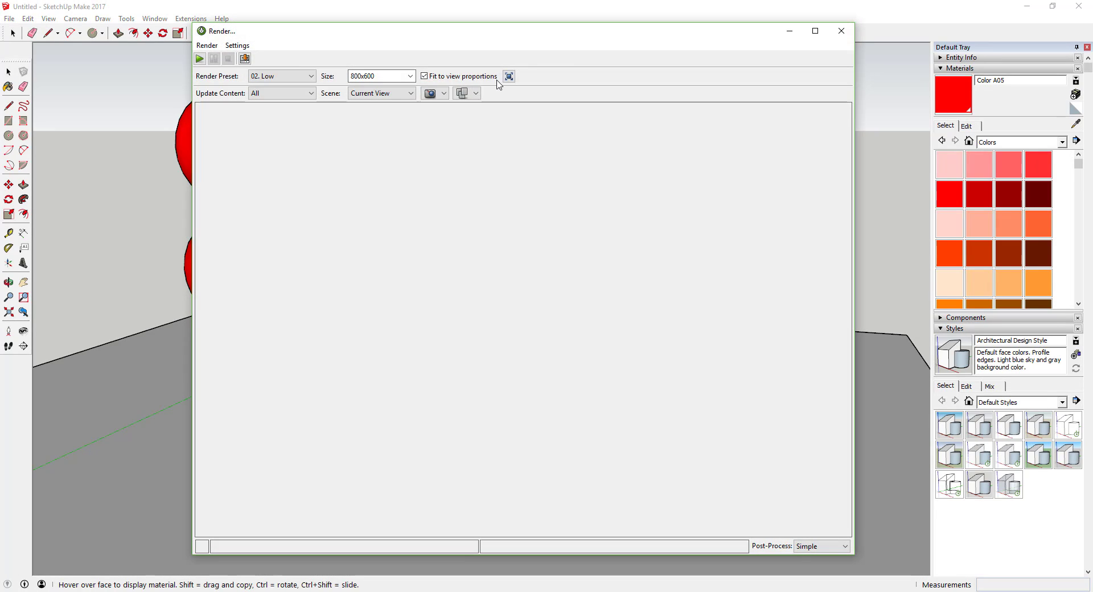
click(315, 80)
click(314, 80)
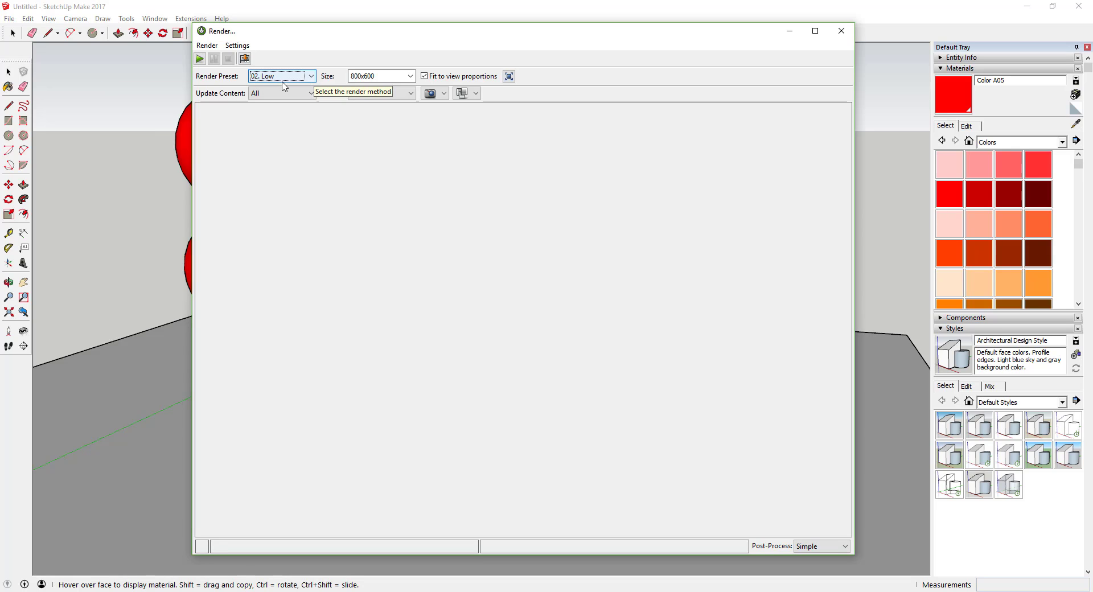
click(199, 58)
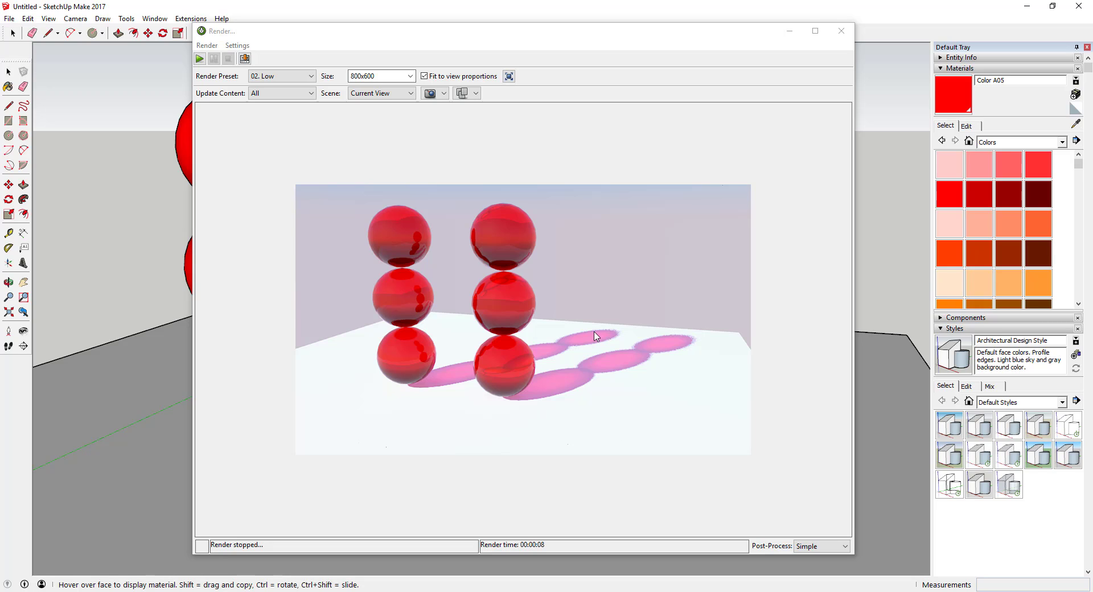
click(842, 32)
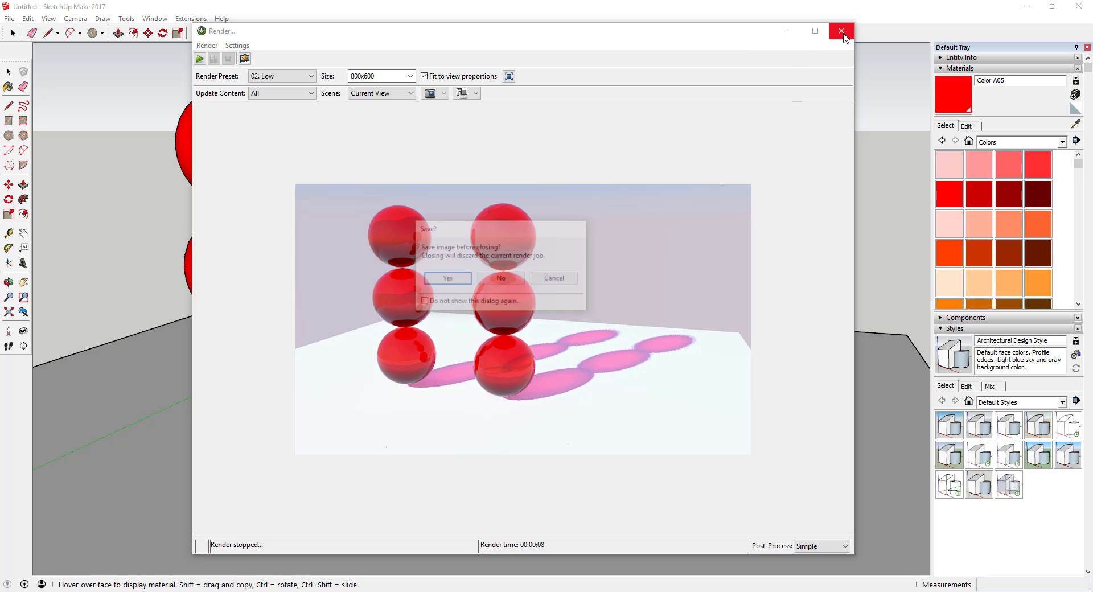
click(556, 279)
click(400, 94)
click(400, 96)
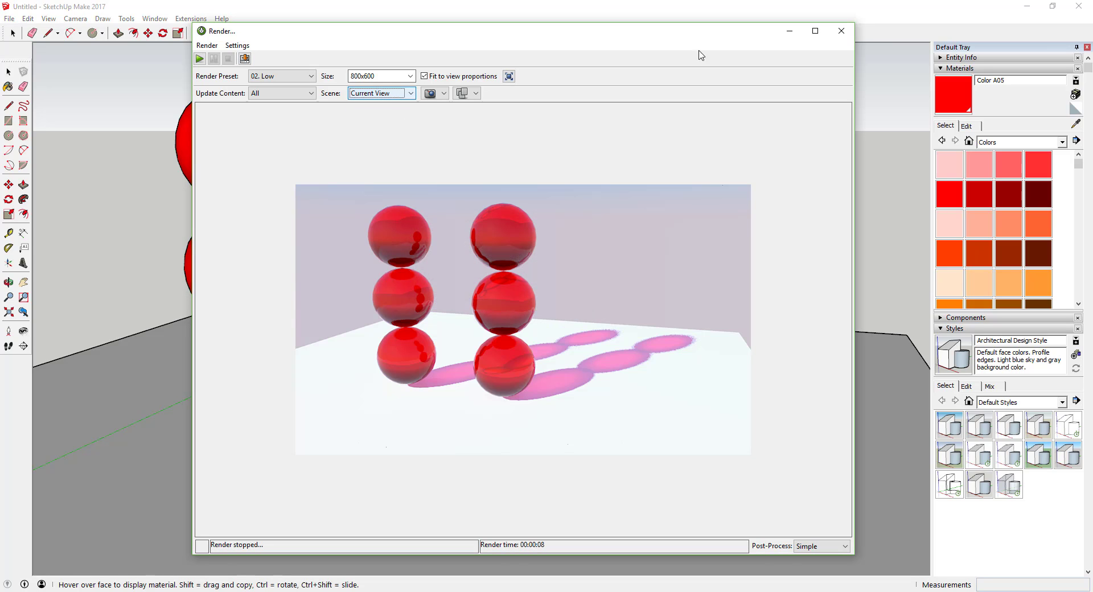
click(841, 31)
click(500, 278)
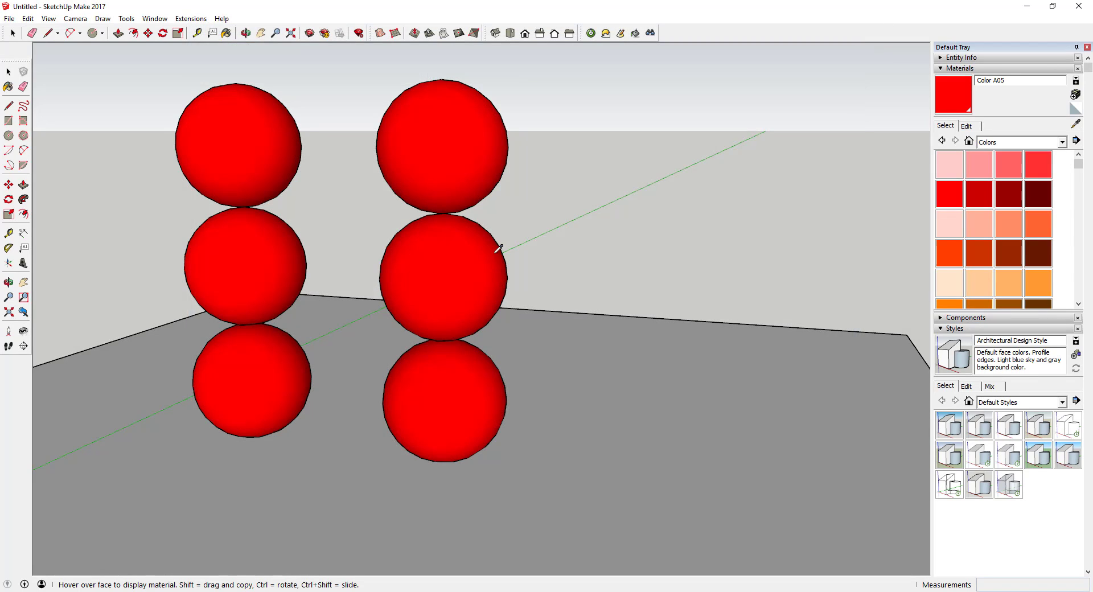
Step: Start another 02. Low render of the glass spheres, seen from a higher viewpoint looking down on them
middle_drag(497, 243, 572, 262)
click(191, 19)
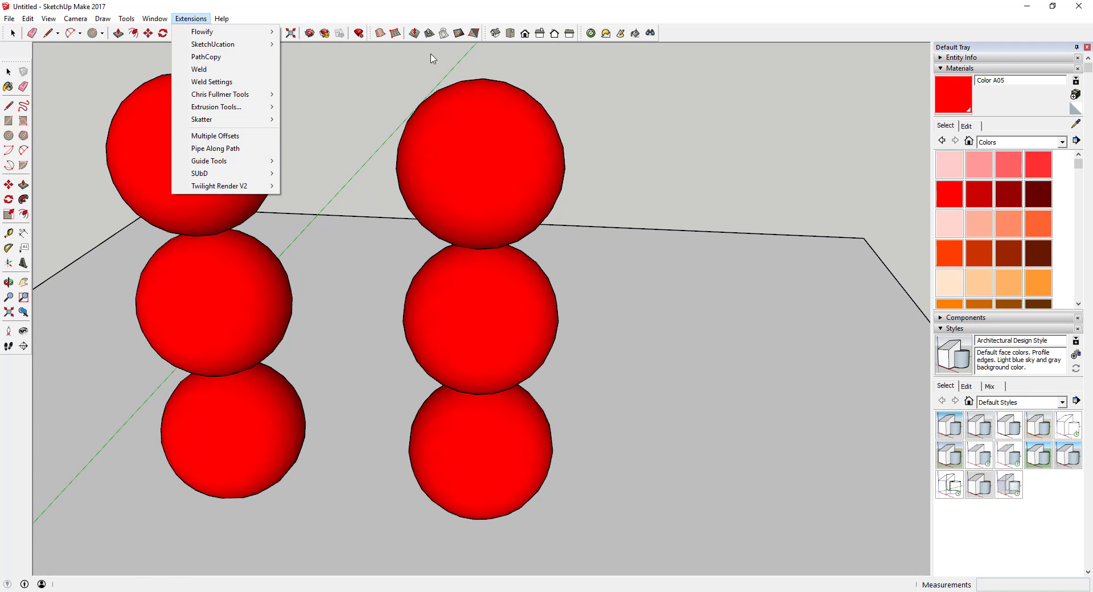
click(592, 34)
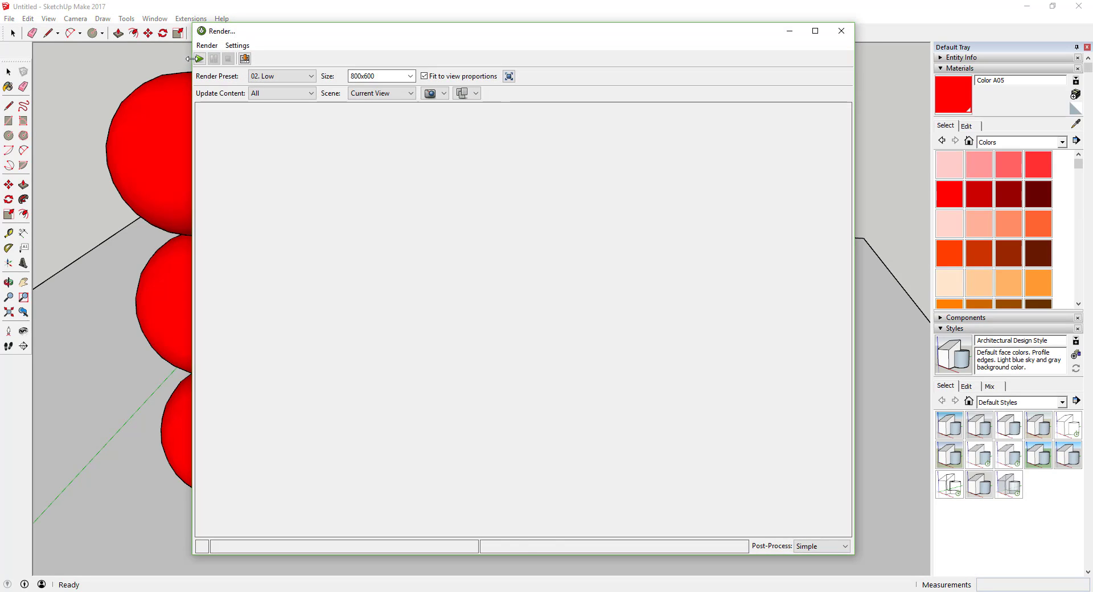
click(196, 58)
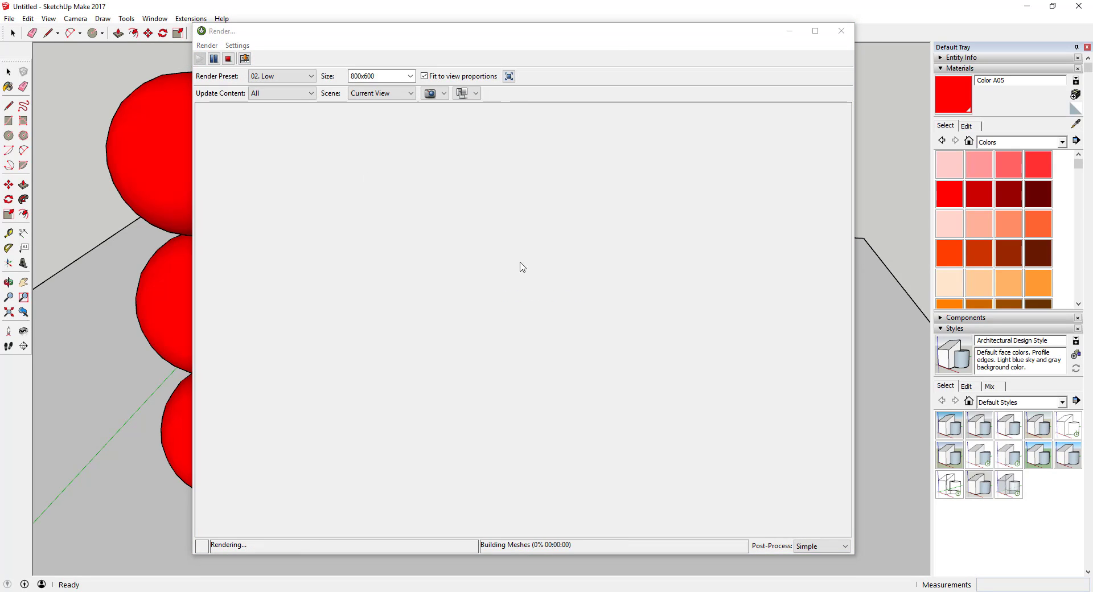